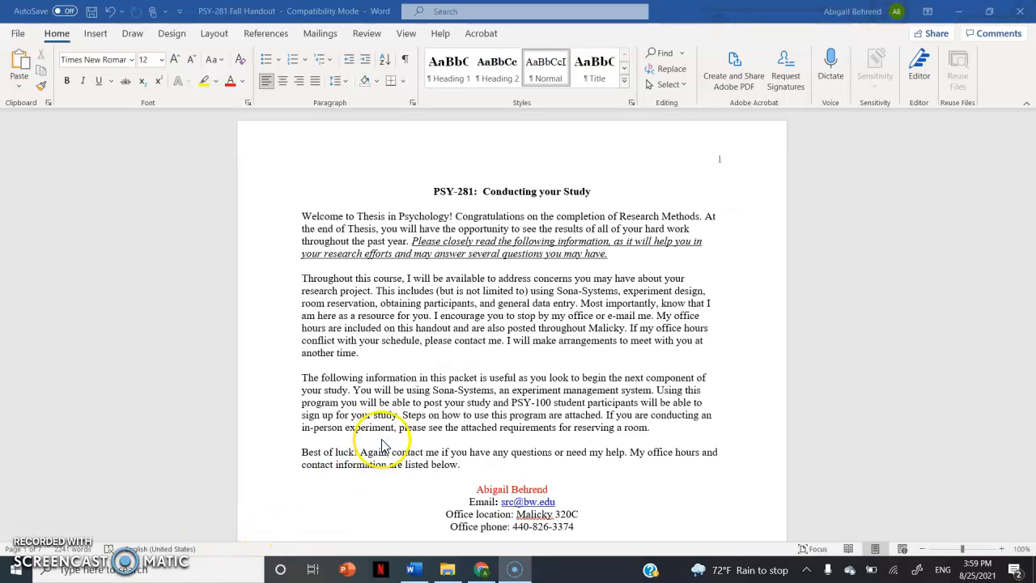
- Look through the PSY-281 handout from the office hours to the section on accessing the Qualtrics account
scroll(544, 397, "down", 5)
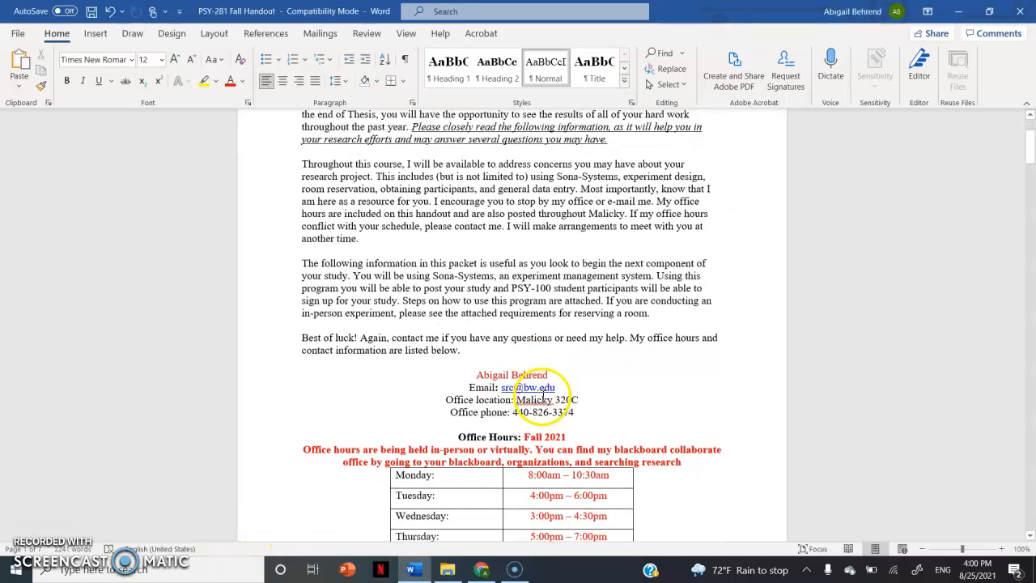
scroll(543, 397, "down", 2)
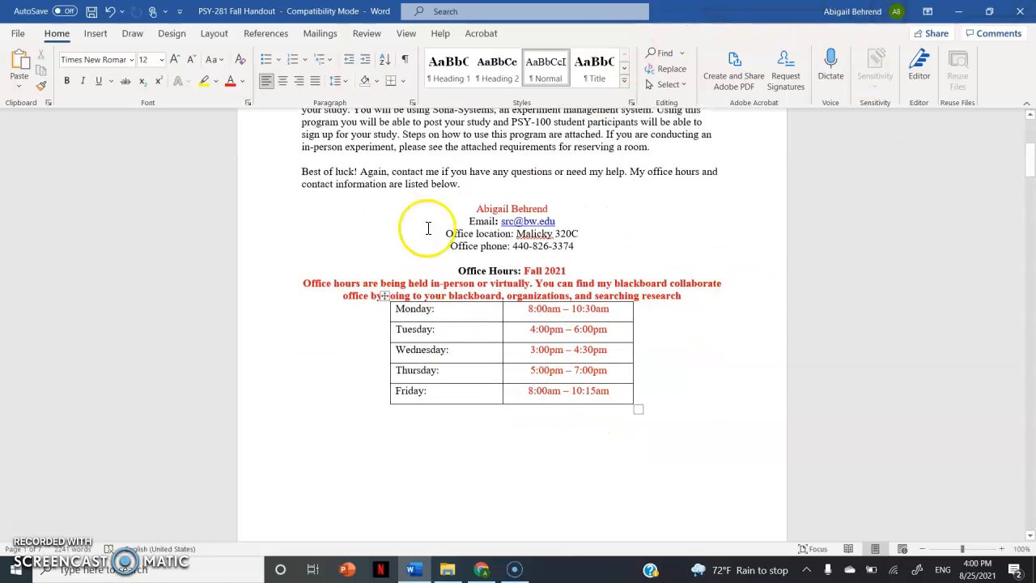
scroll(534, 363, "down", 10)
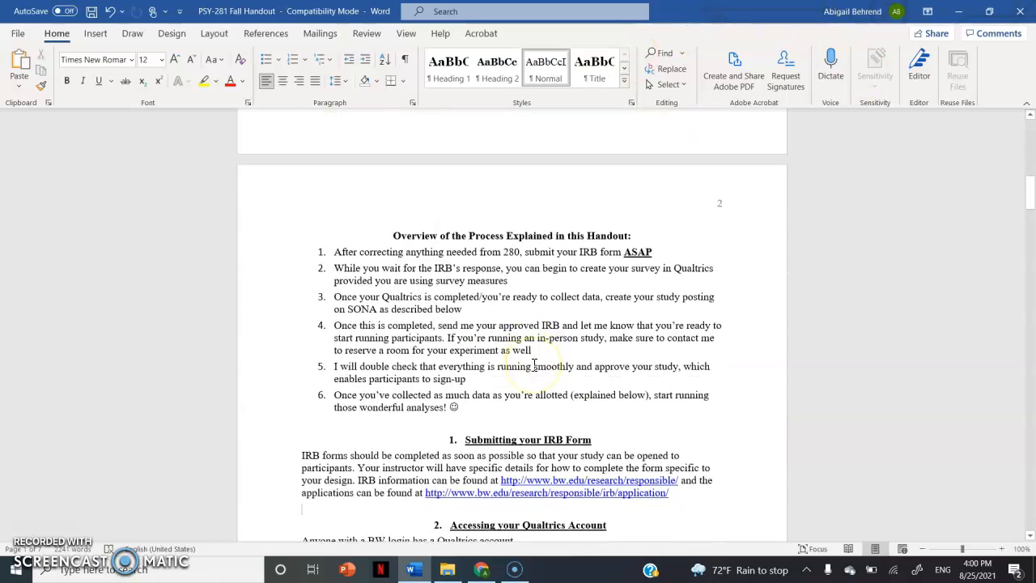
scroll(535, 364, "down", 5)
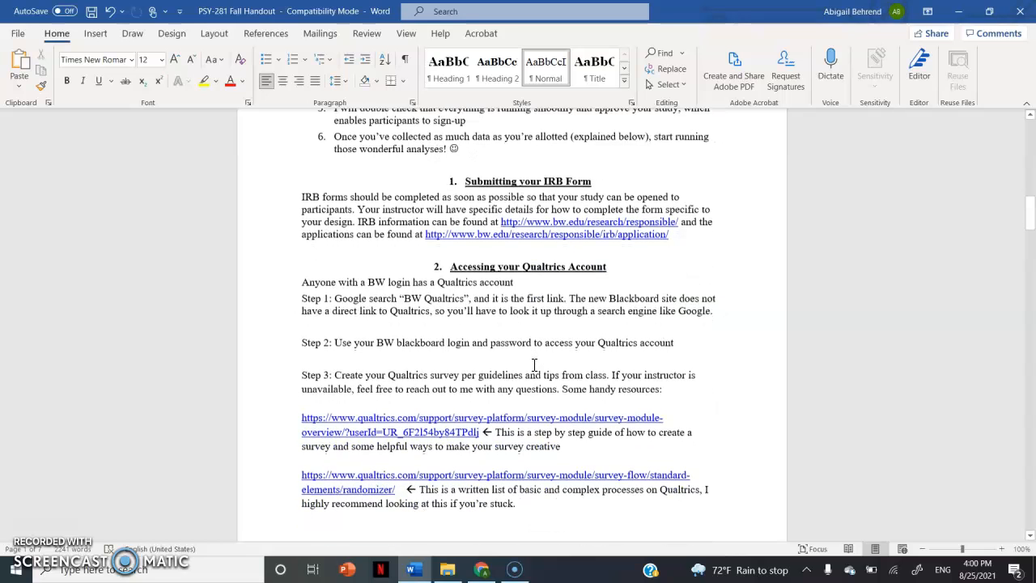
scroll(347, 421, "down", 3)
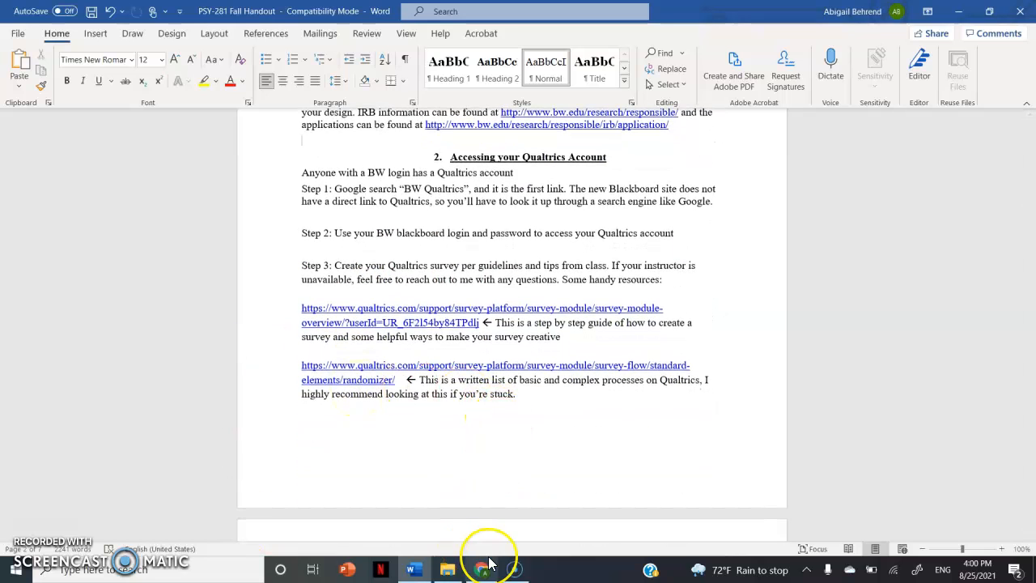
- Switch to Chrome and search Google for "bw qualtrics" in a new tab
mouse_move(490, 562)
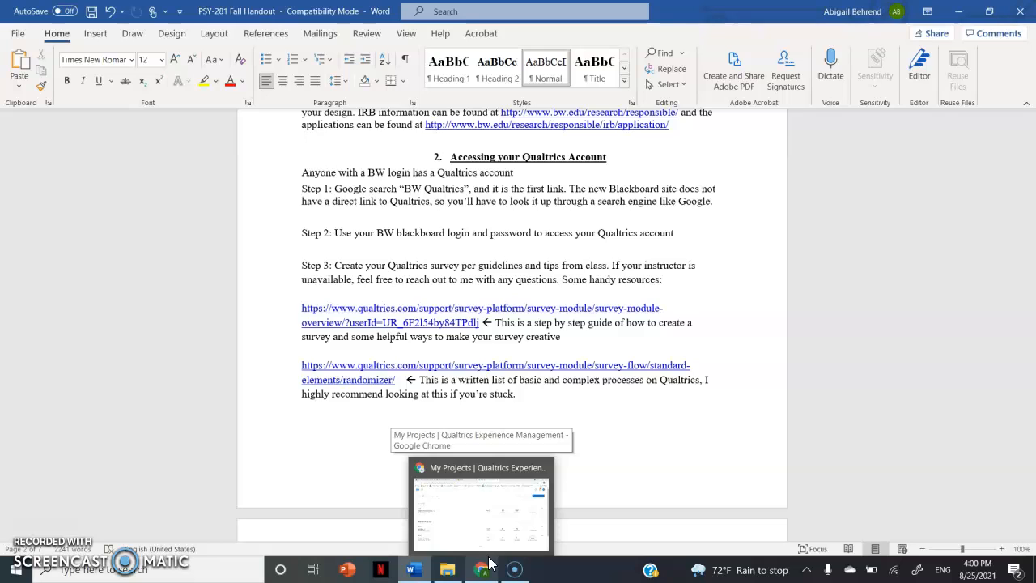
left_click(490, 563)
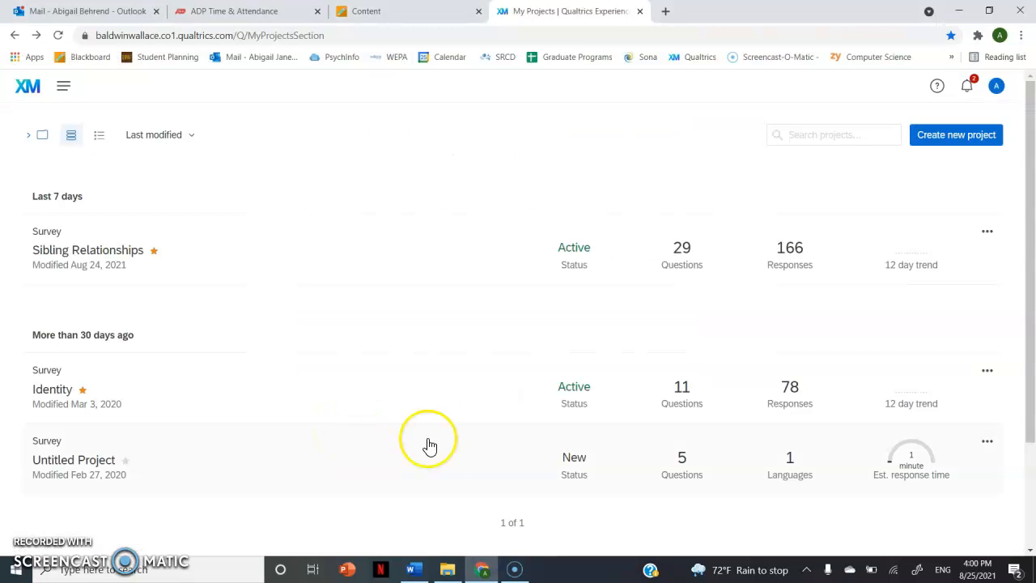
left_click(662, 13)
type("bw qual")
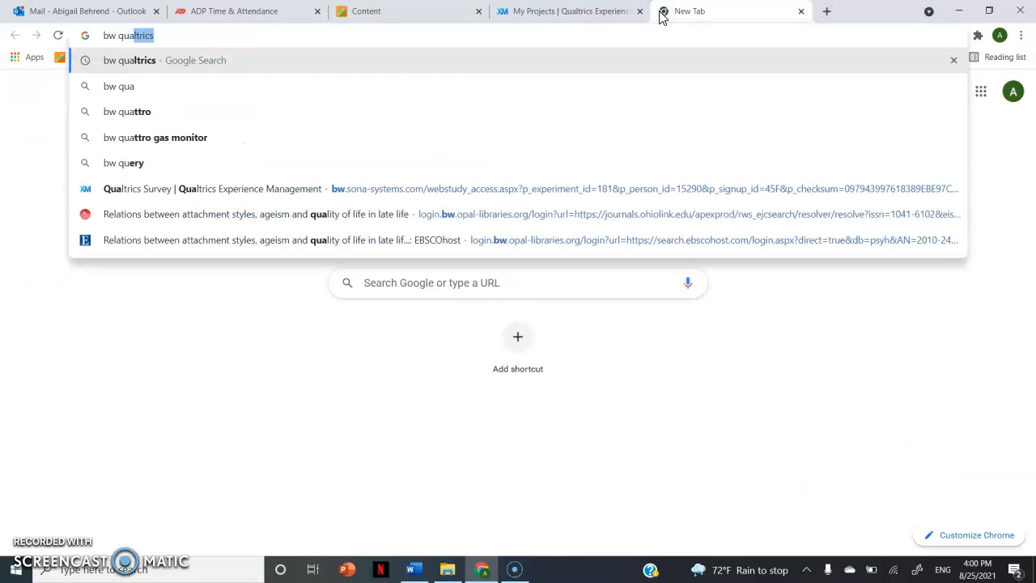
key("Return")
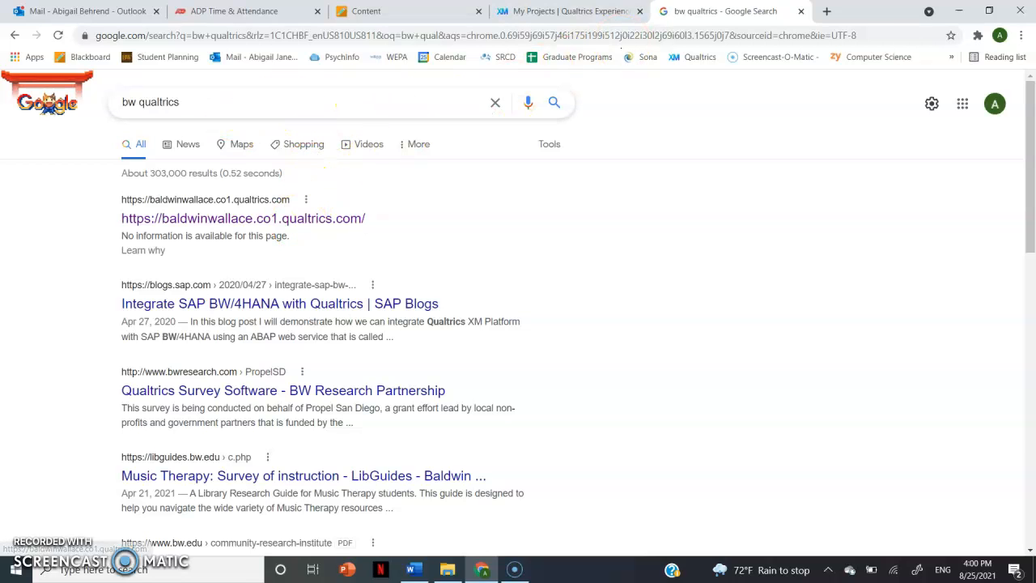
- Return to the Qualtrics projects page, start a new project and choose Survey from the projects from scratch
left_click(567, 11)
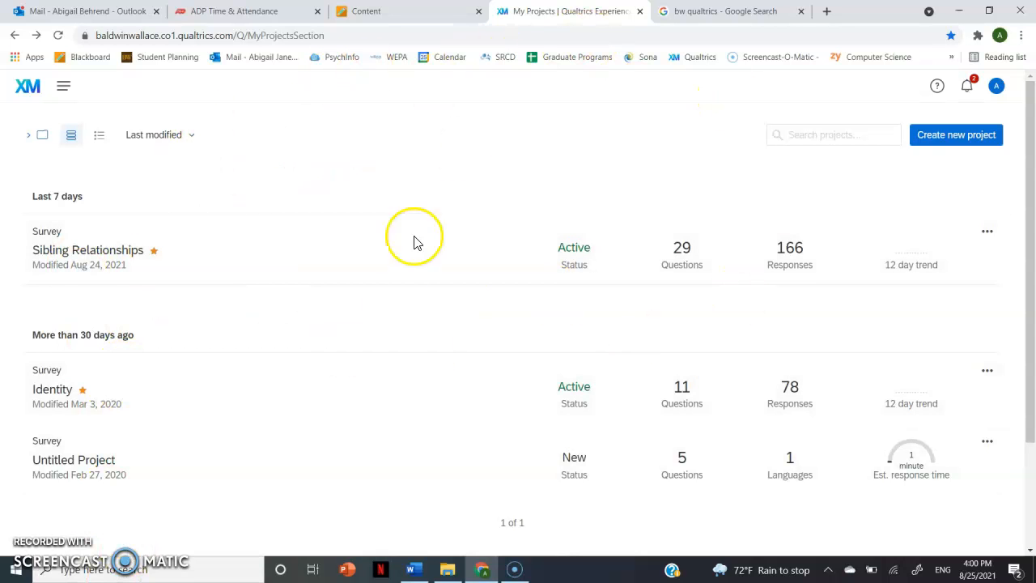
left_click(974, 143)
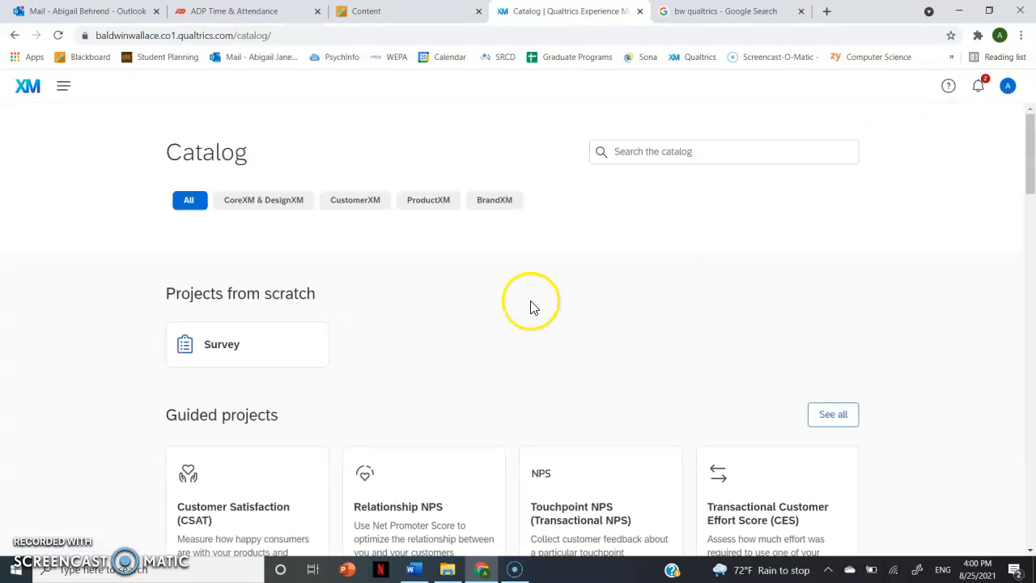
left_click(299, 354)
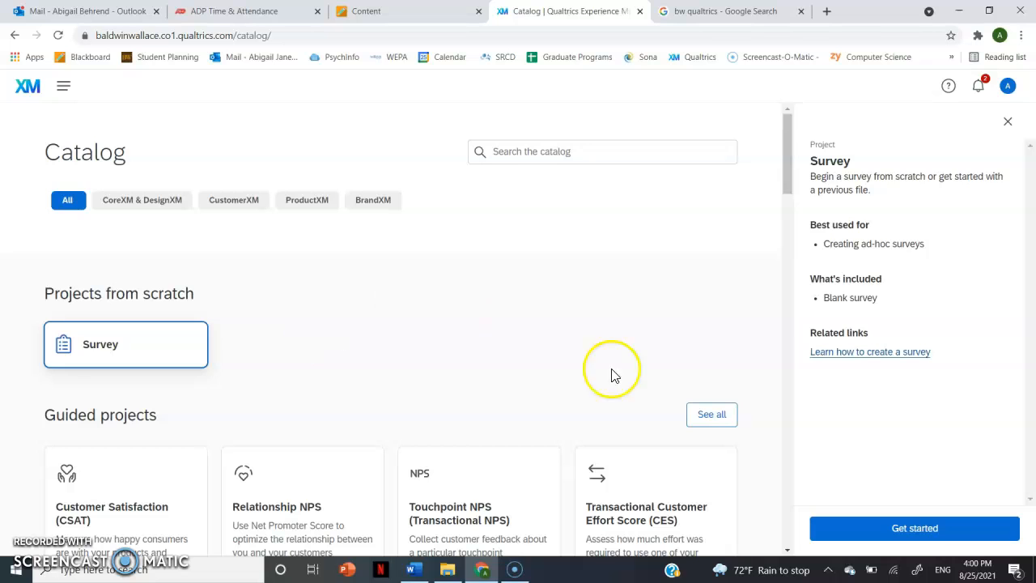
- Open the help article on how to create a survey and look through its survey builder and block basics sections
left_click(881, 351)
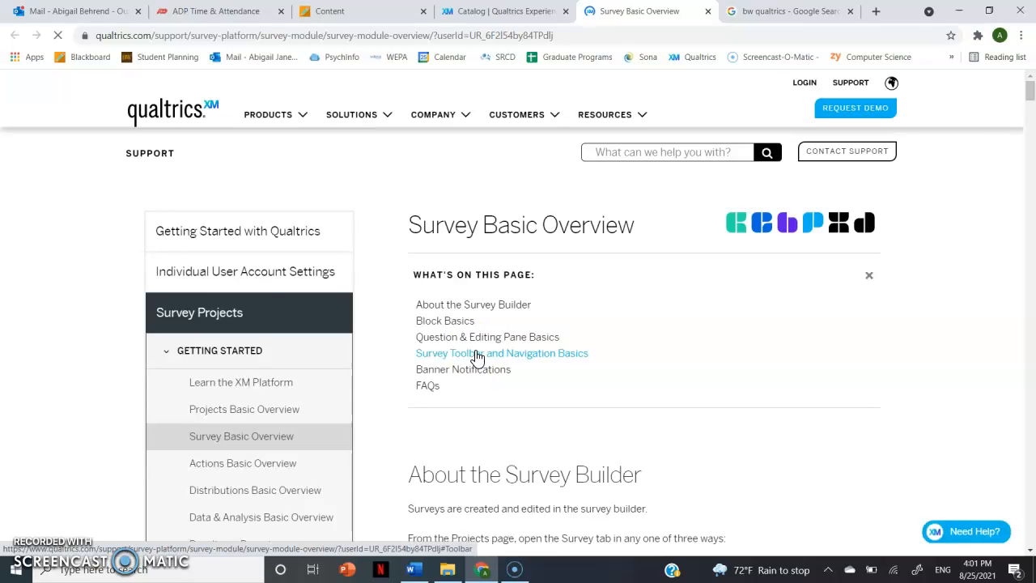
scroll(478, 357, "down", 3)
scroll(478, 357, "down", 6)
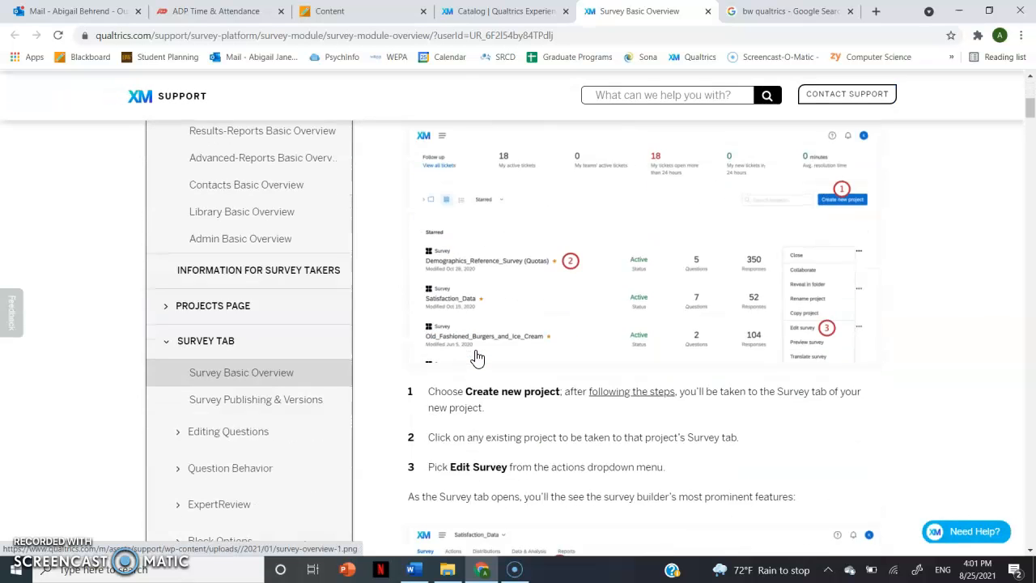
scroll(478, 357, "down", 2)
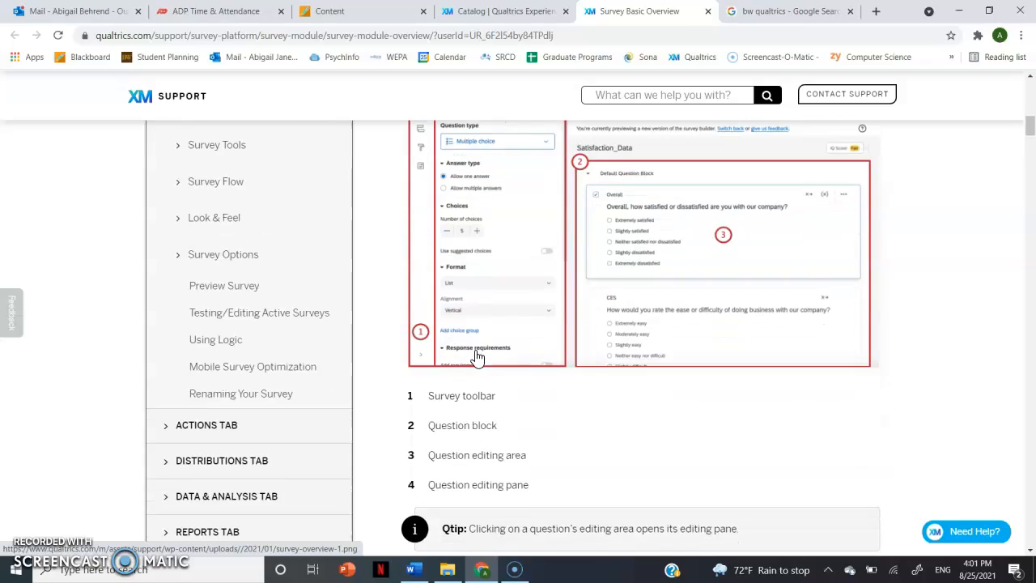
scroll(478, 357, "down", 10)
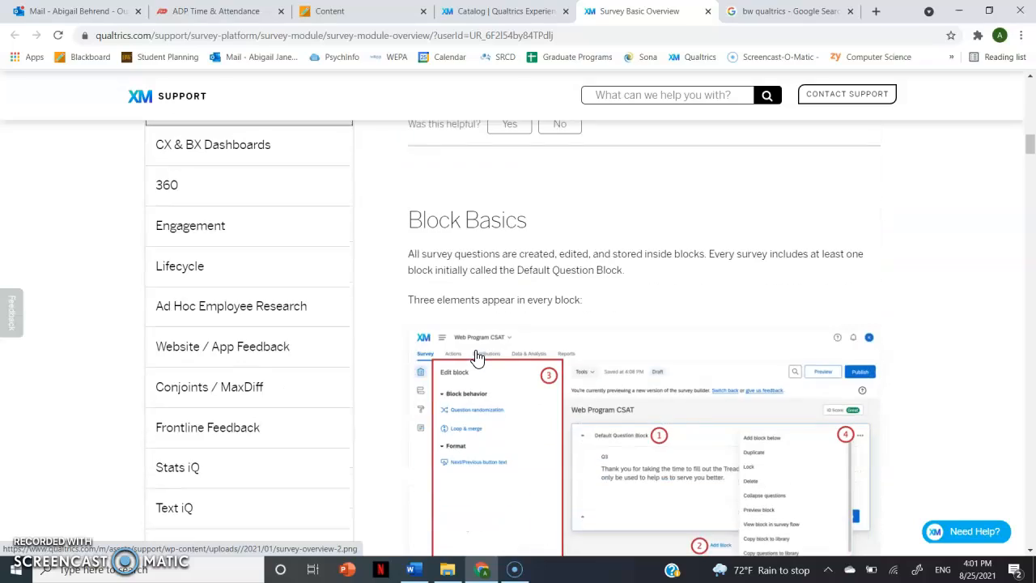
scroll(478, 357, "down", 4)
scroll(477, 357, "up", 12)
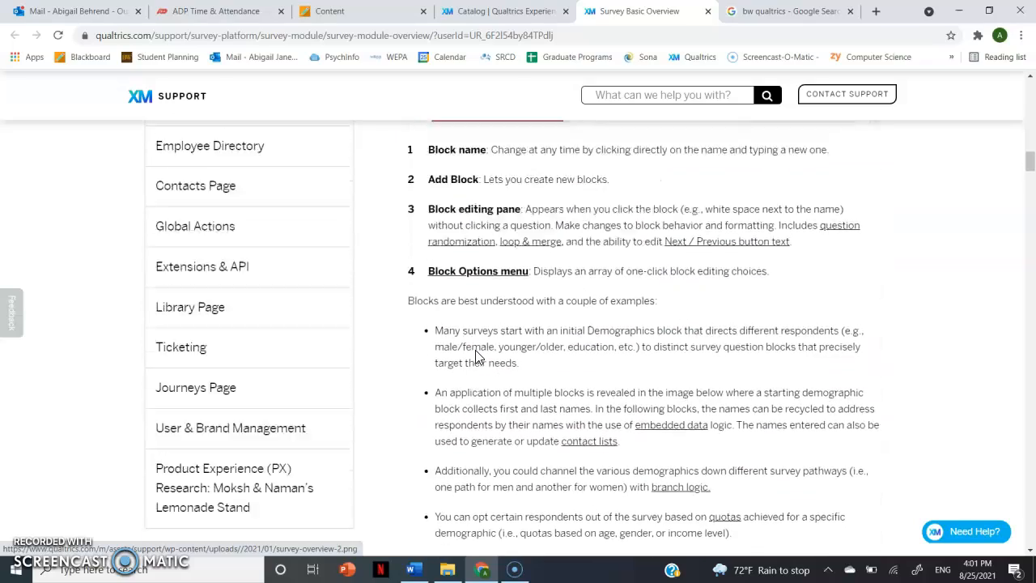
scroll(478, 357, "up", 4)
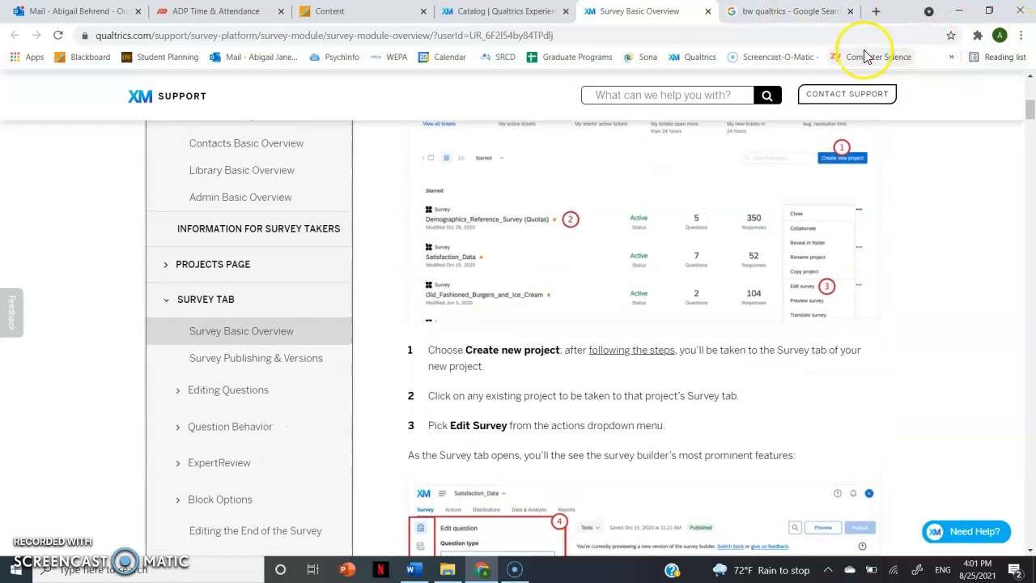
- Return to the catalog and create a blank survey project named "Example Video"
left_click(498, 11)
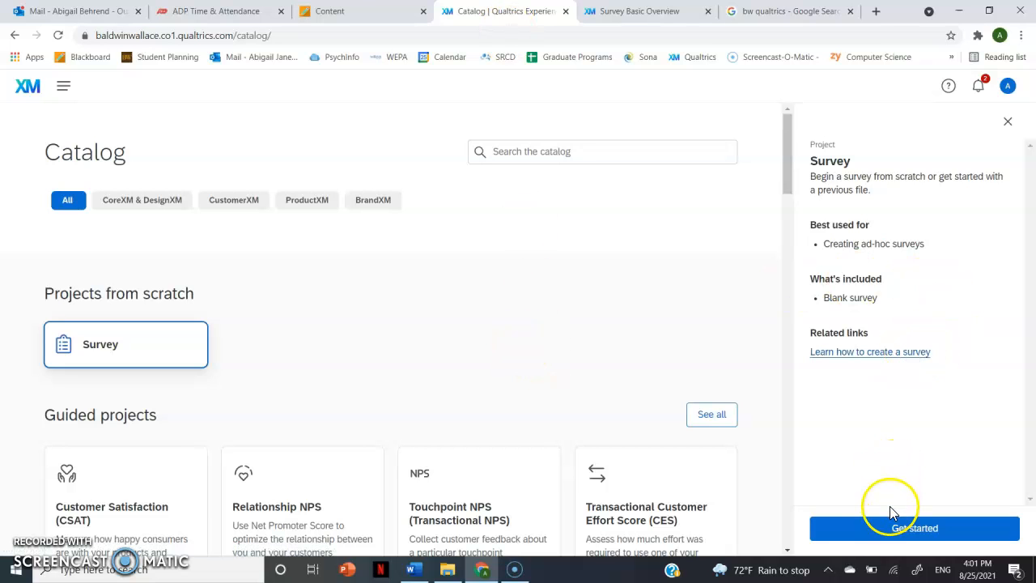
left_click(865, 535)
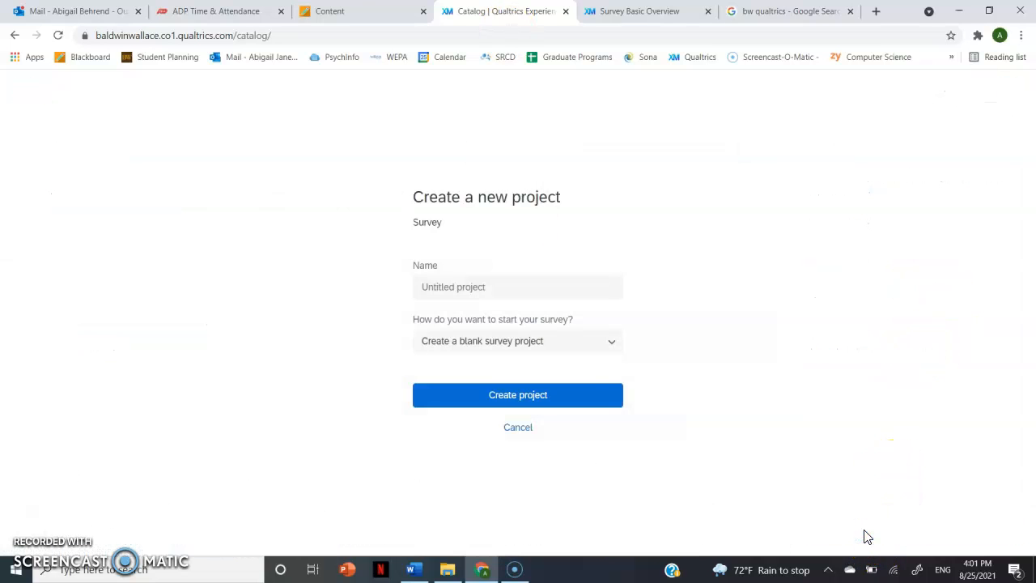
left_click(496, 292)
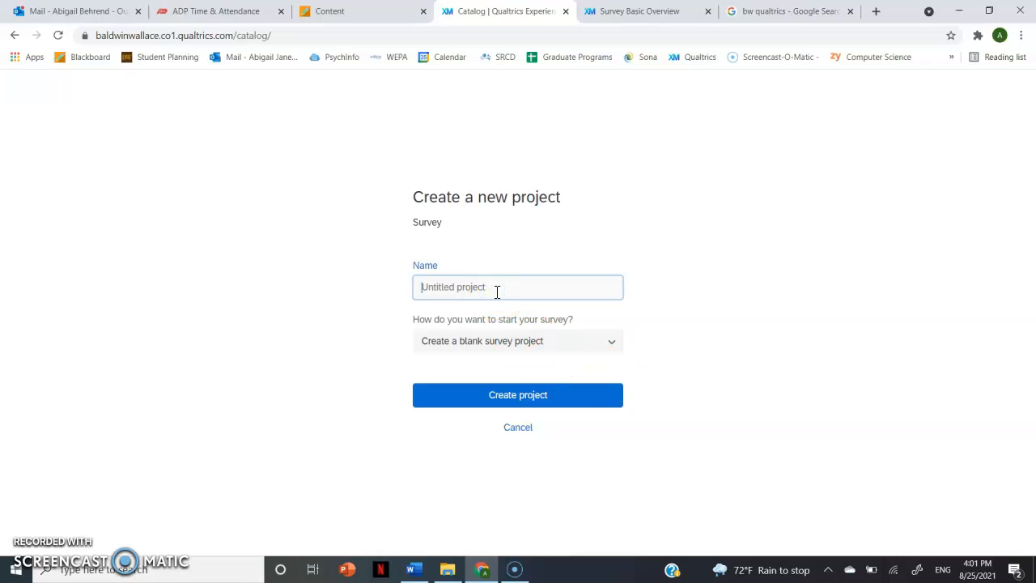
type("Example Video 2")
left_click(499, 322)
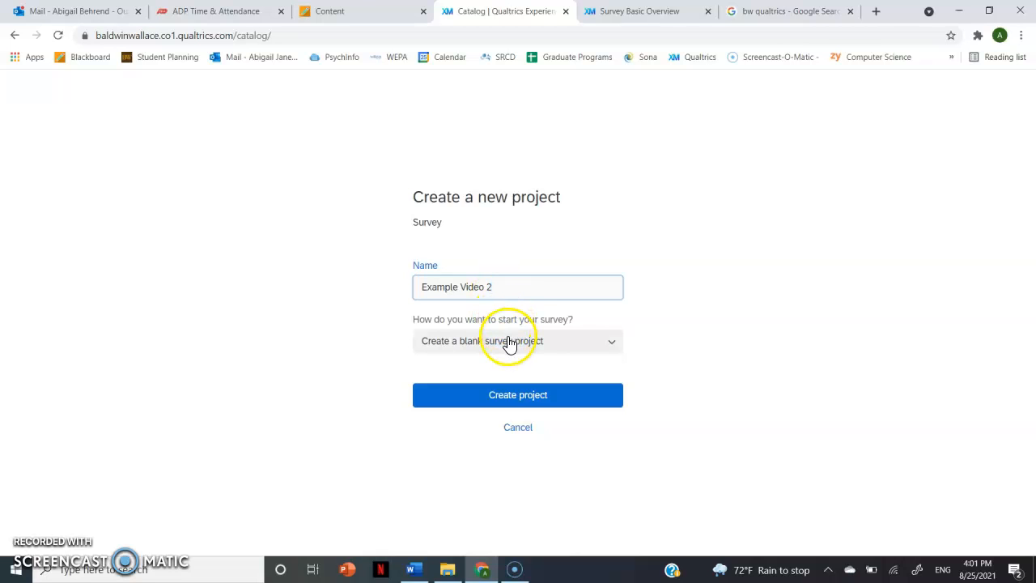
key("BackSpace")
left_click(481, 405)
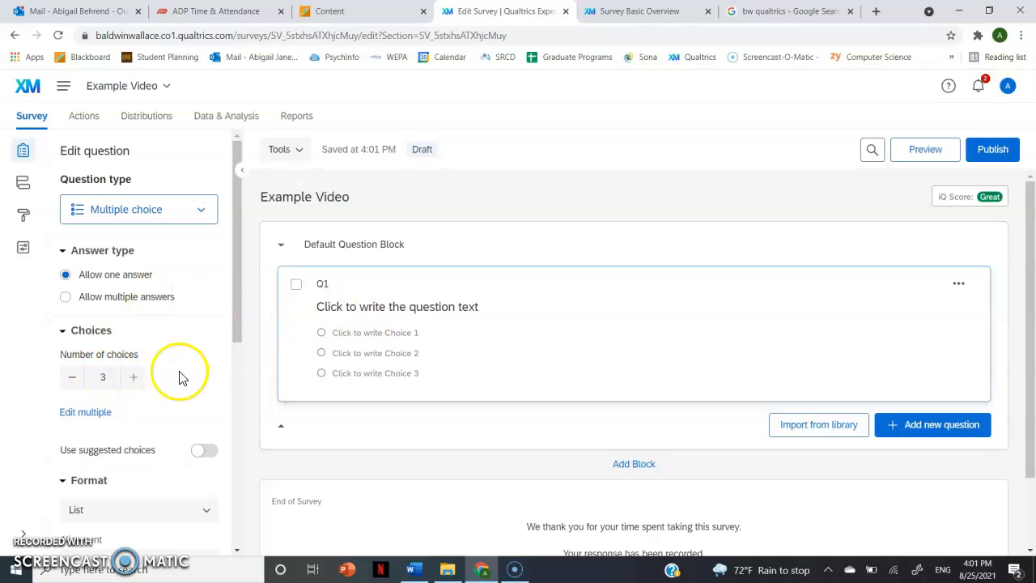
- Look over the editing options for question Q1, including answer type, choices, format and response requirements
scroll(154, 397, "down", 5)
scroll(160, 399, "up", 4)
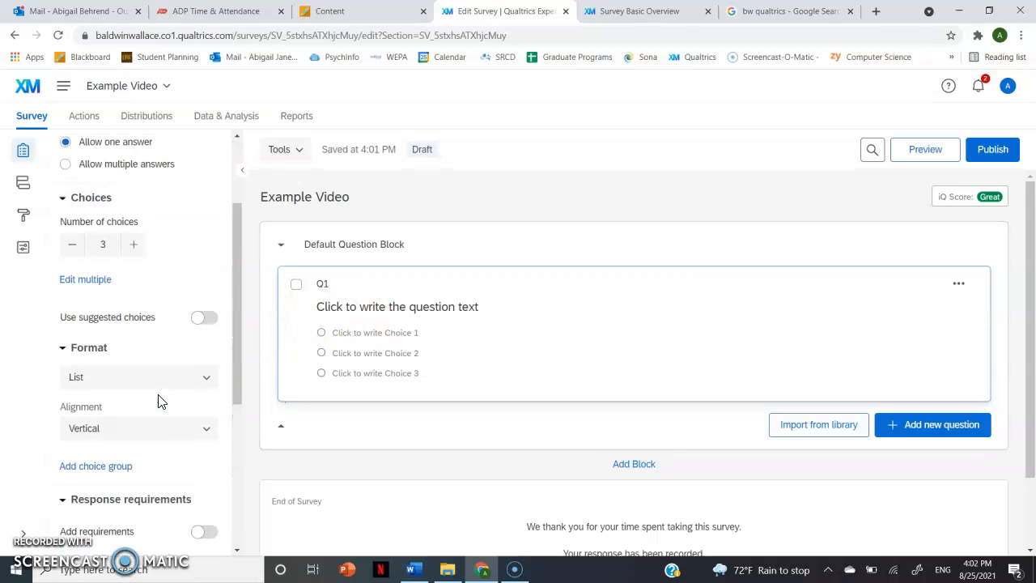
scroll(160, 401, "up", 2)
left_click(159, 269)
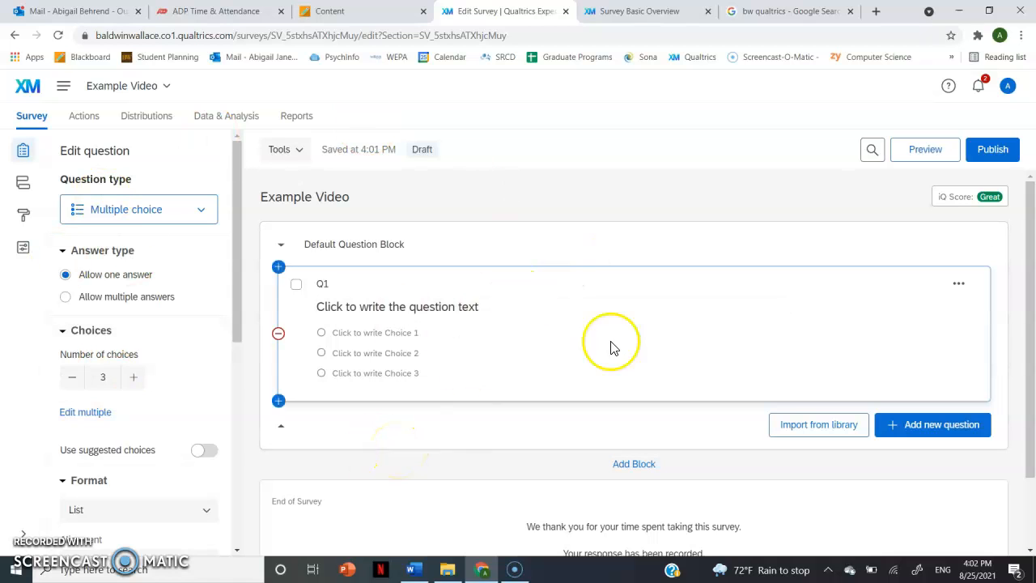
- View the survey's ExpertReview report from its iQ score and close it again
left_click(949, 200)
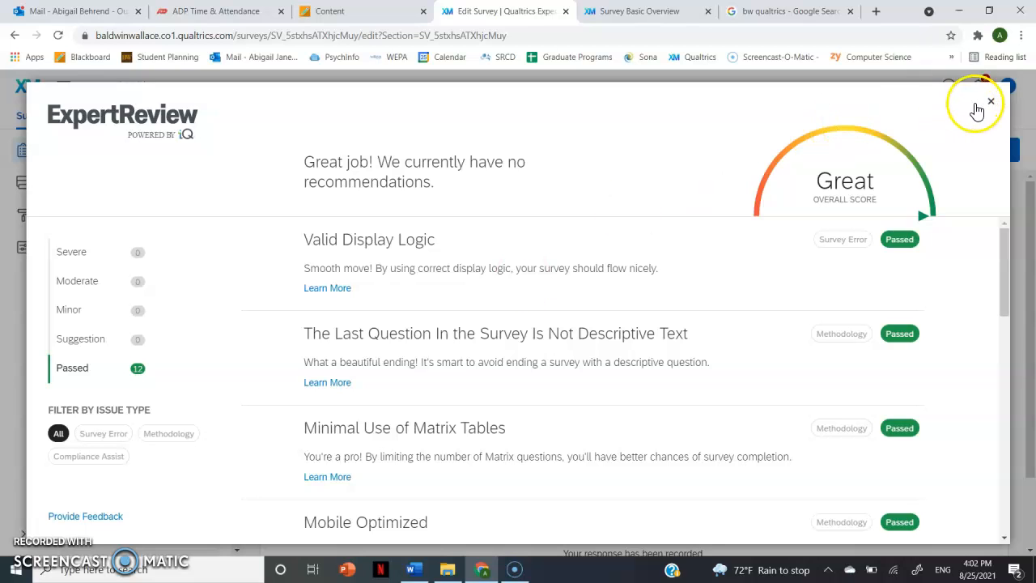
left_click(990, 102)
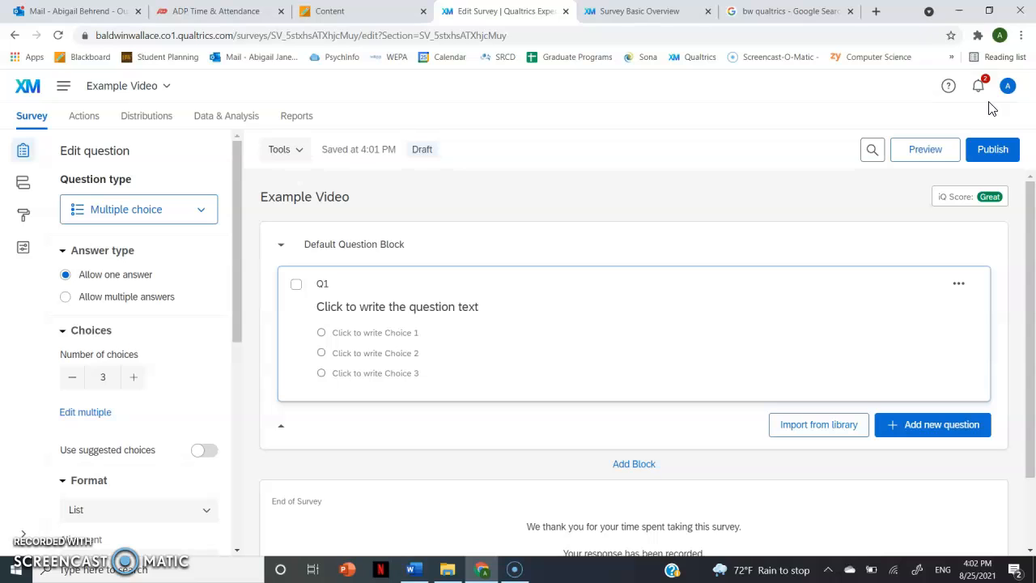
left_click(989, 198)
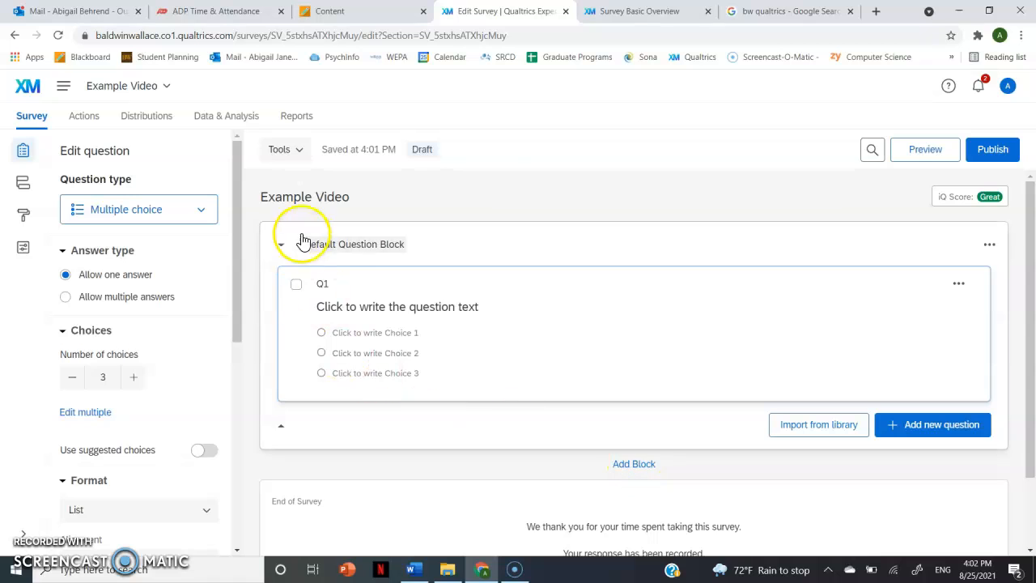
- Rename the default question block as "Informed Consent"
left_click(339, 245)
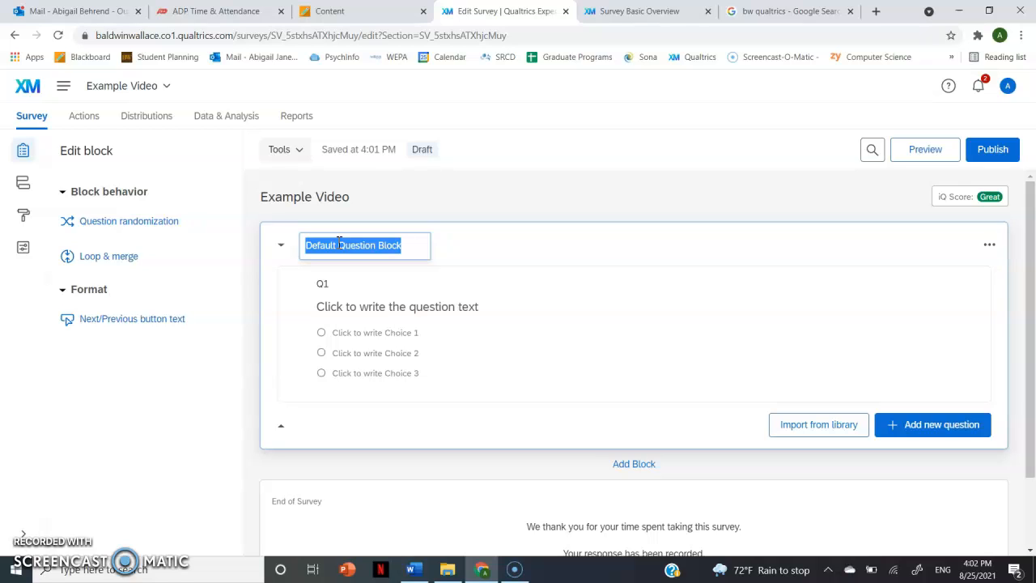
type("Informed Consent")
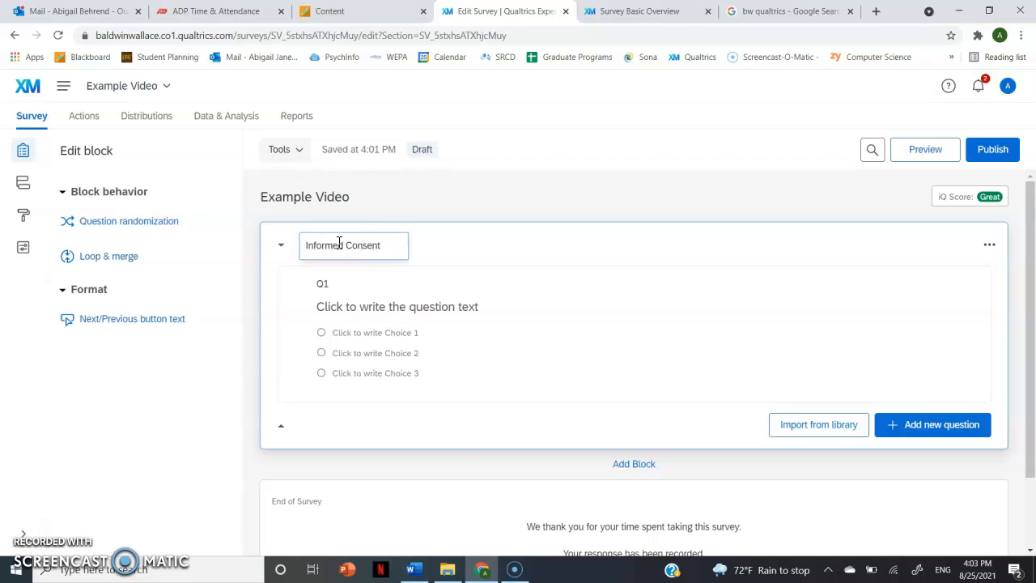
left_click(437, 450)
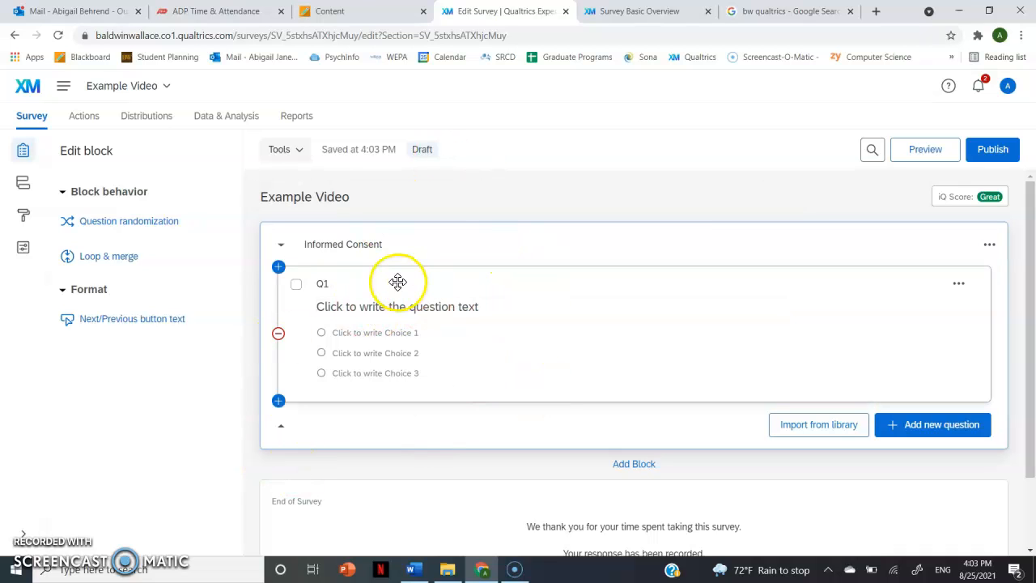
- Change question Q1 to the Text / Graphic type and open its question text for editing
left_click(296, 285)
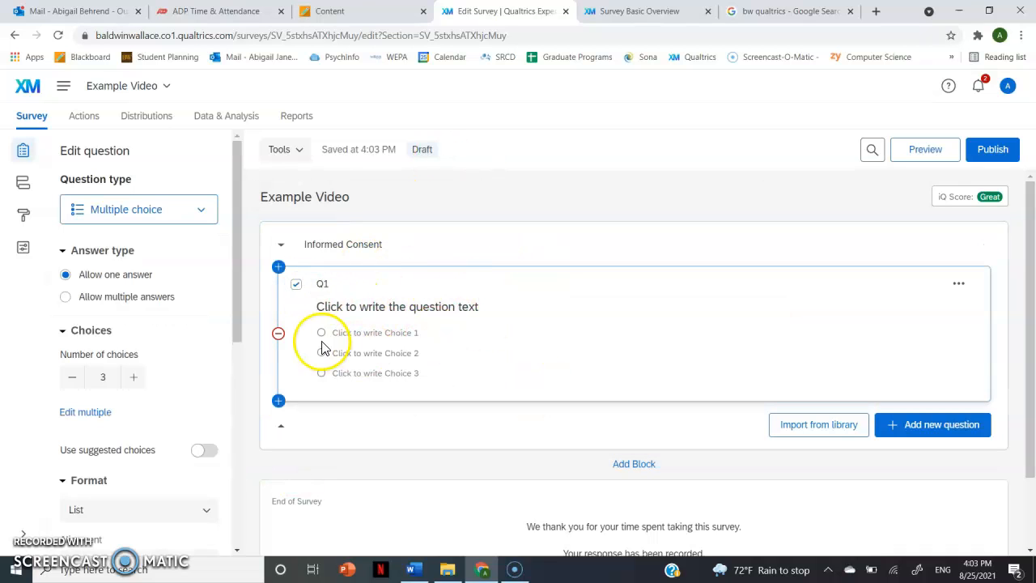
left_click(118, 212)
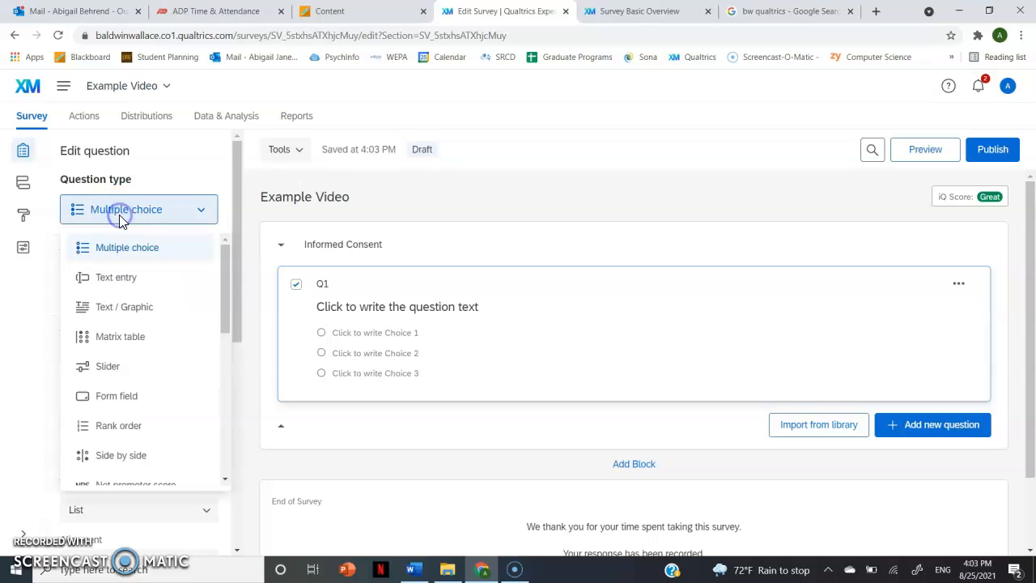
left_click(130, 314)
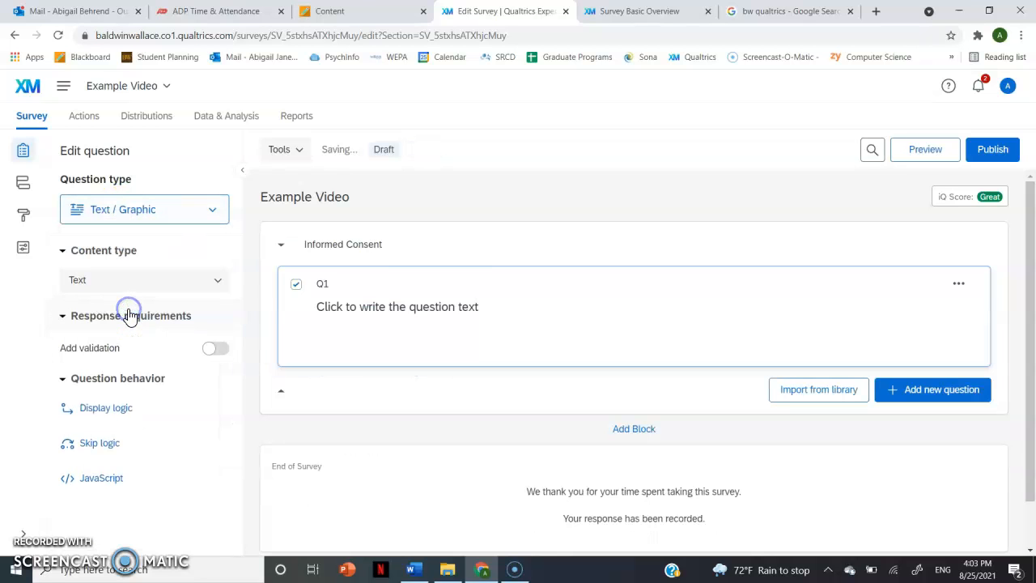
left_click(475, 305)
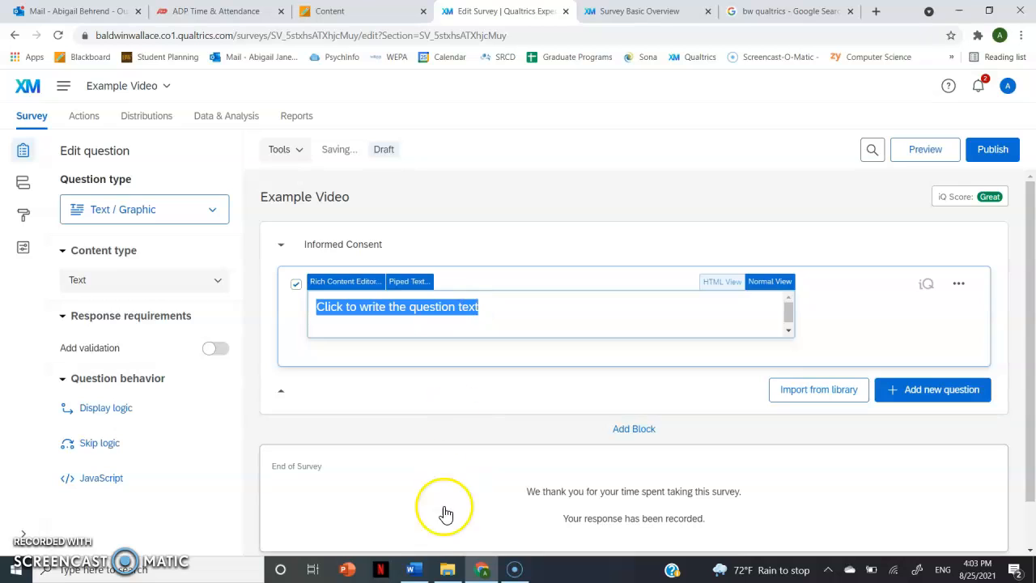
- Copy the "Step 1: Google search" paragraph from the Word handout and paste it as question Q1's text in the Qualtrics survey
left_click(411, 570)
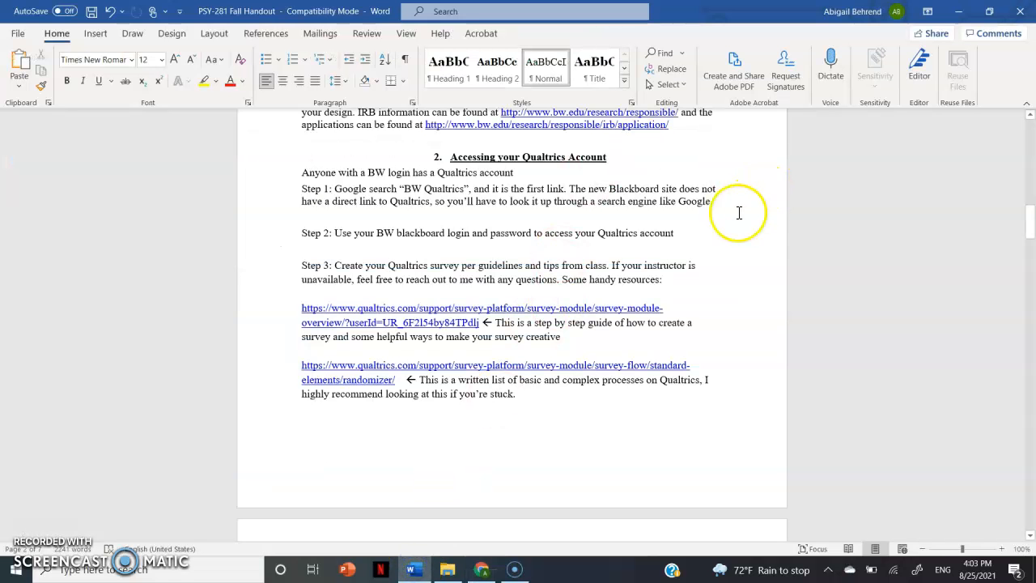
left_click_drag(715, 206, 289, 192)
key("ctrl+c")
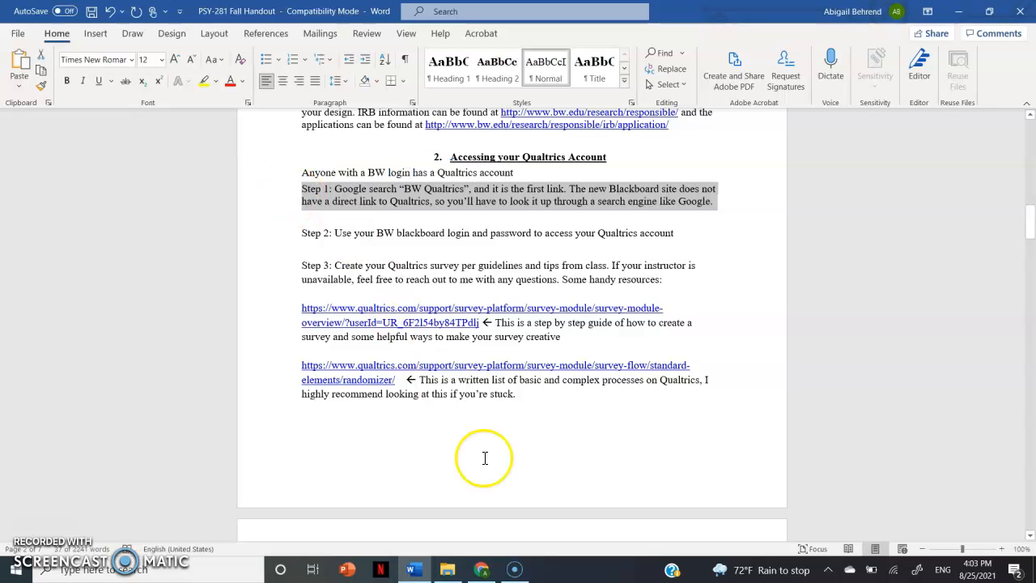
left_click(481, 569)
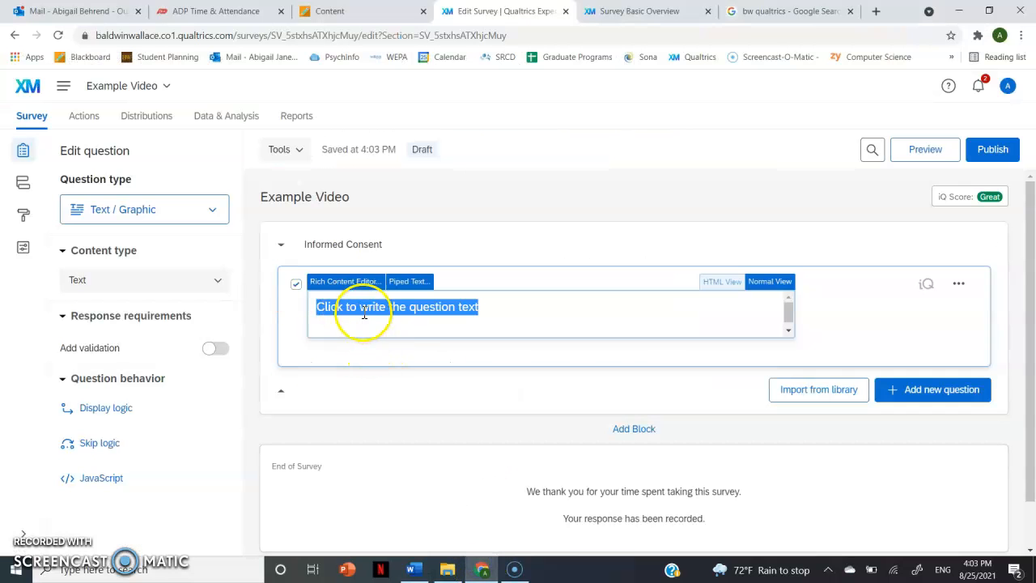
key("ctrl+v")
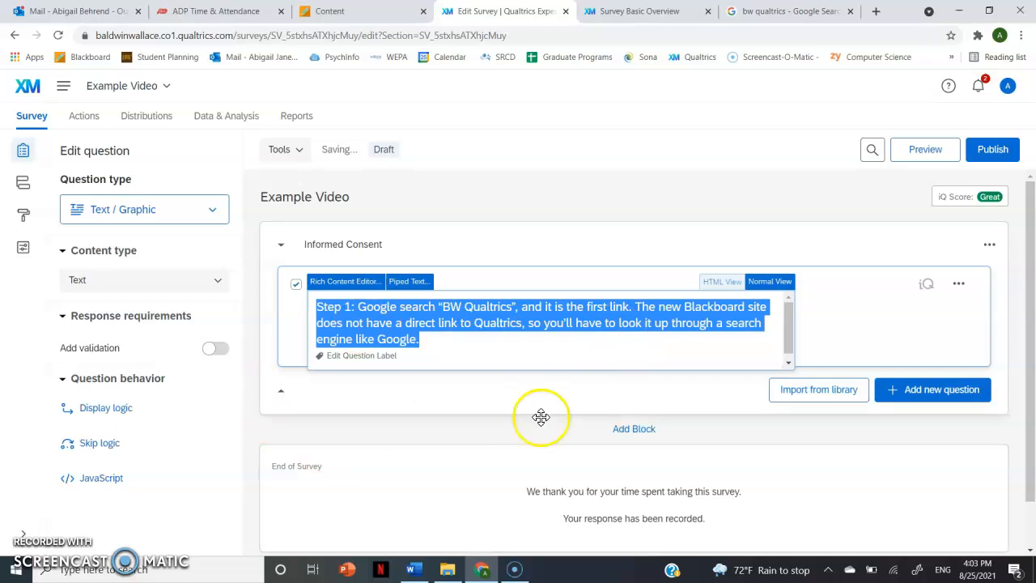
left_click(486, 437)
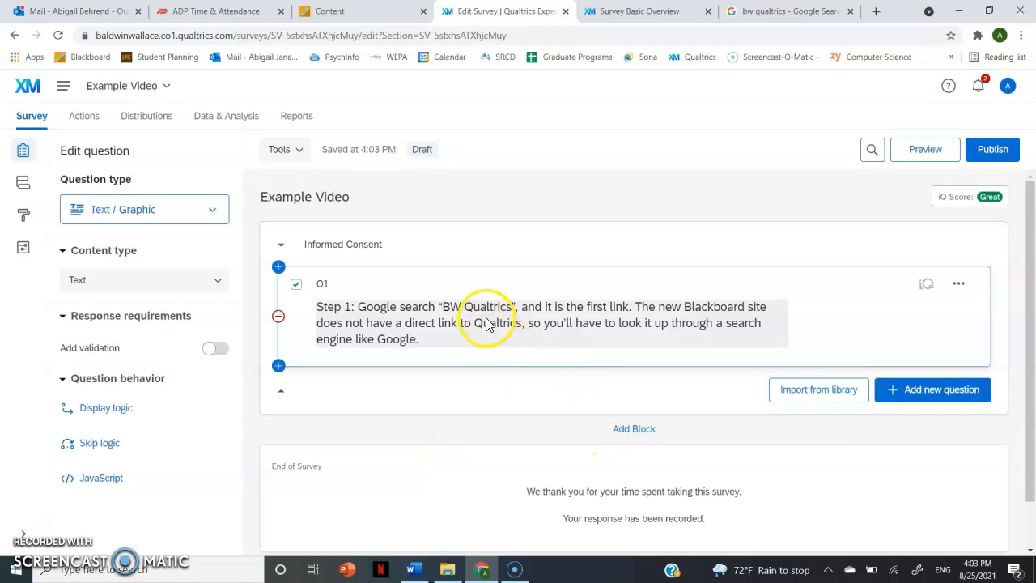
- Add a new block below Informed Consent and name it "Demographic Eligibility Questions"
left_click(631, 435)
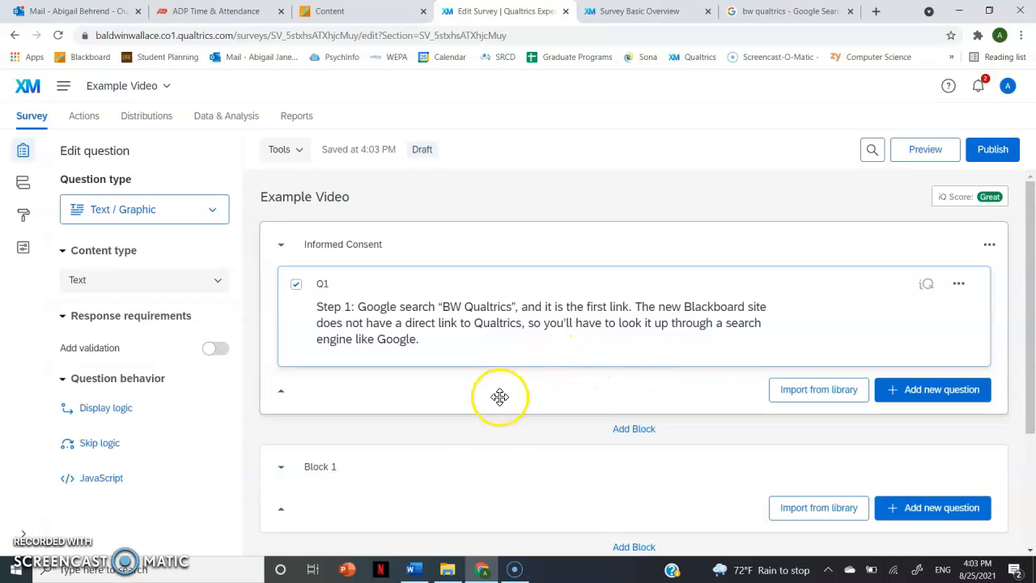
scroll(495, 399, "down", 1)
scroll(495, 399, "down", 3)
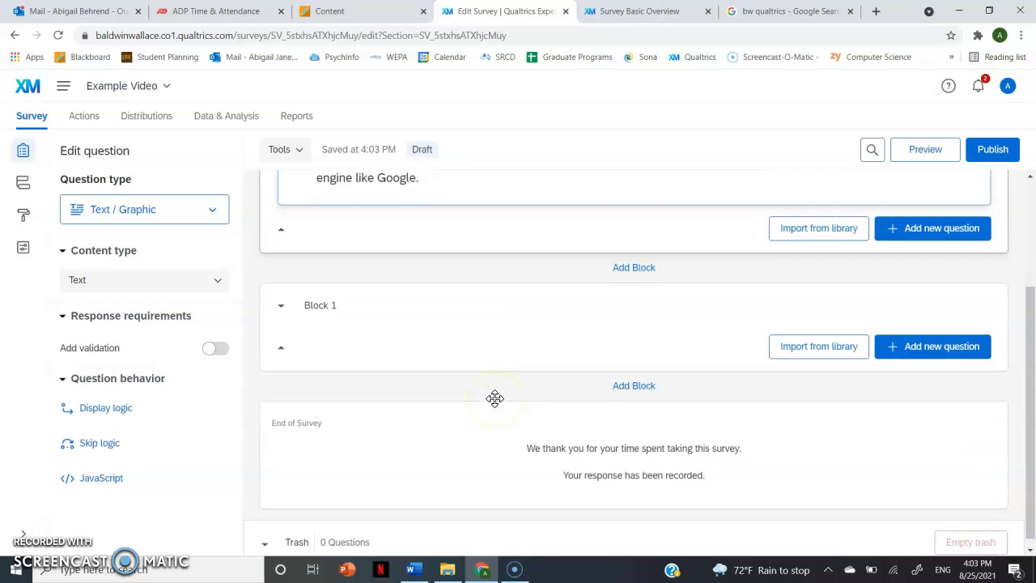
left_click(319, 308)
type("Demographic")
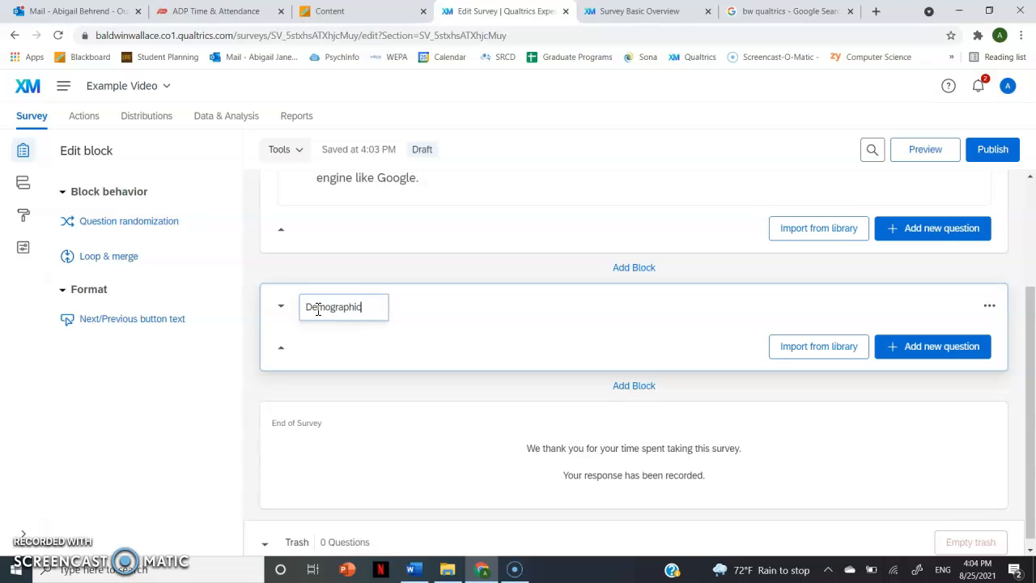
type(" Eligibility ")
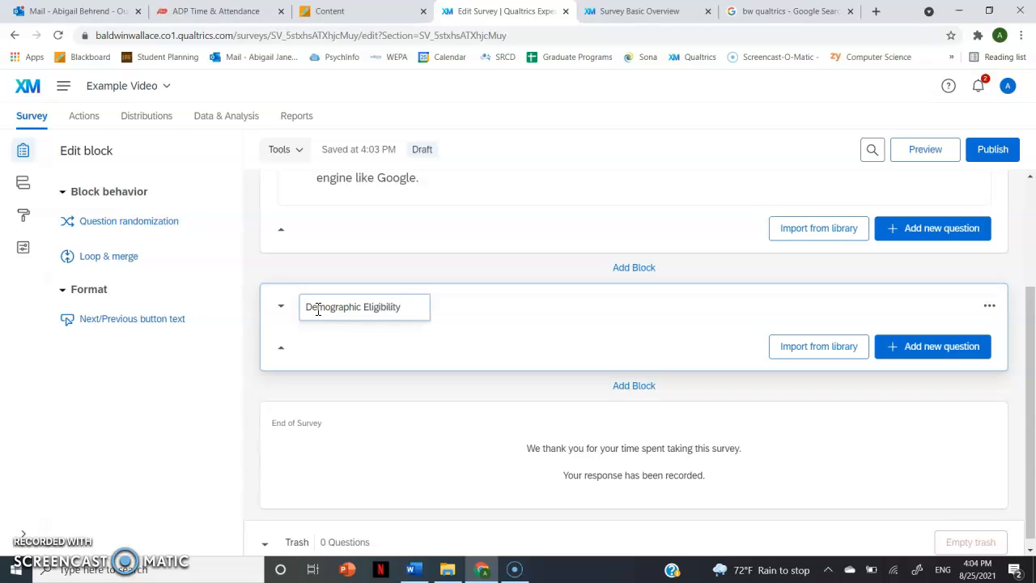
type("Questions")
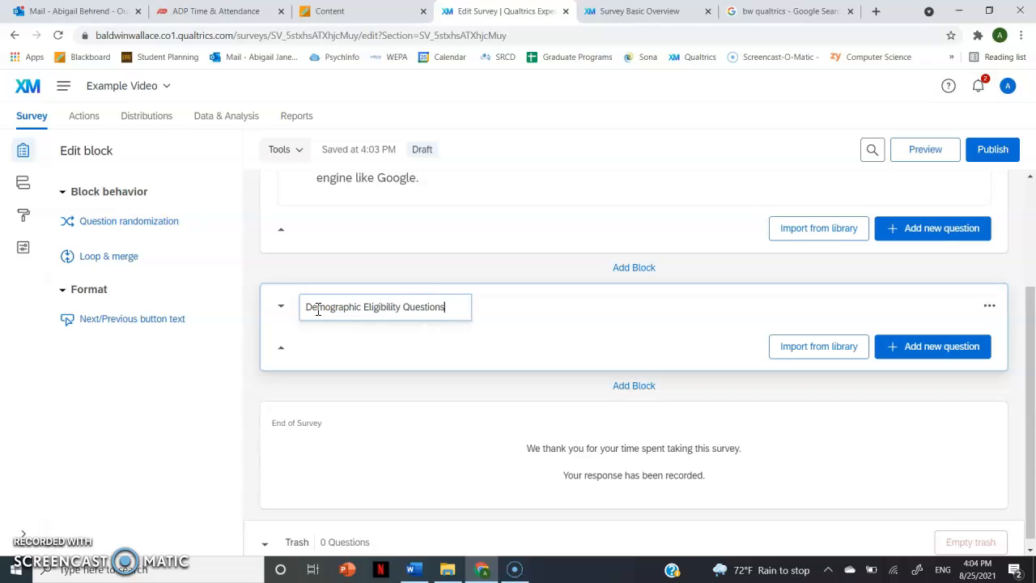
left_click(331, 352)
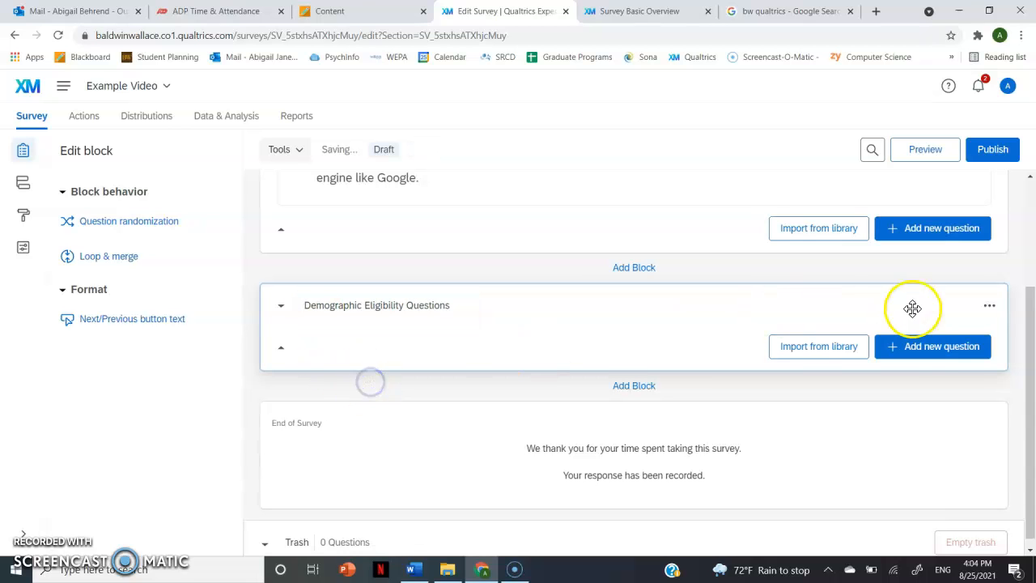
- Add a multiple choice question to the Demographic Eligibility Questions block with the text "Are you left handed or right handed?"
left_click(958, 359)
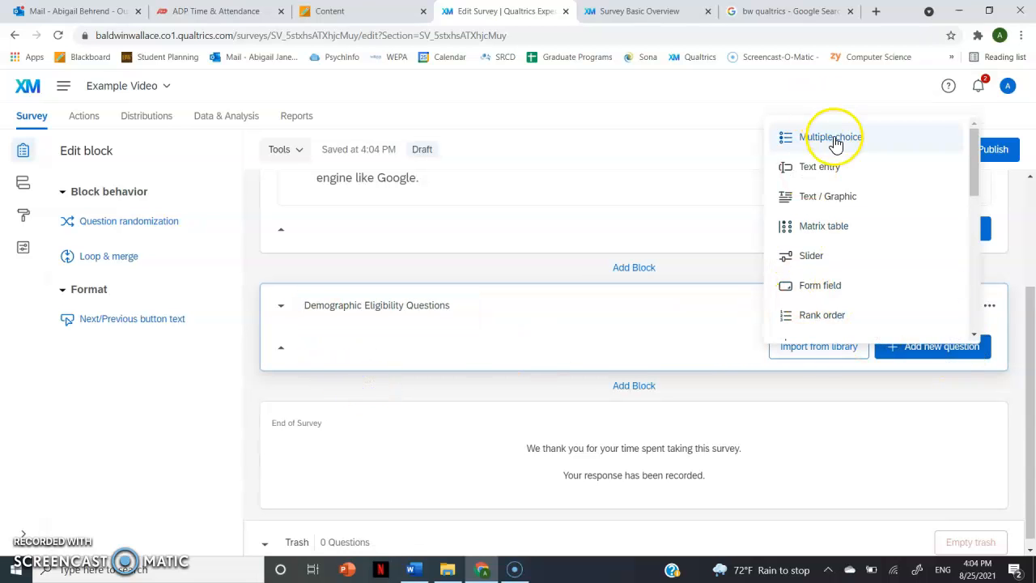
left_click(834, 139)
left_click(365, 368)
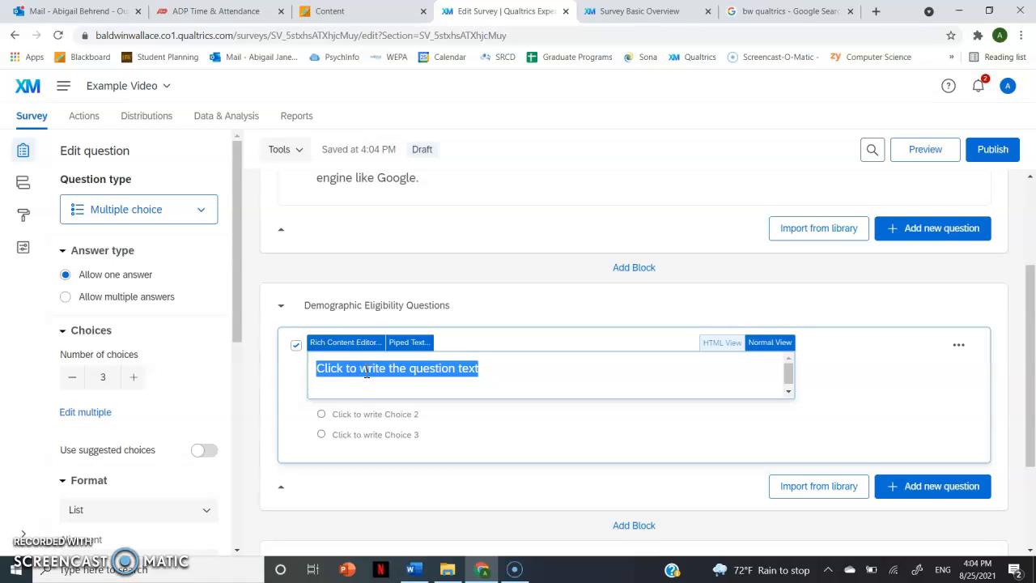
type("Are you loft hand")
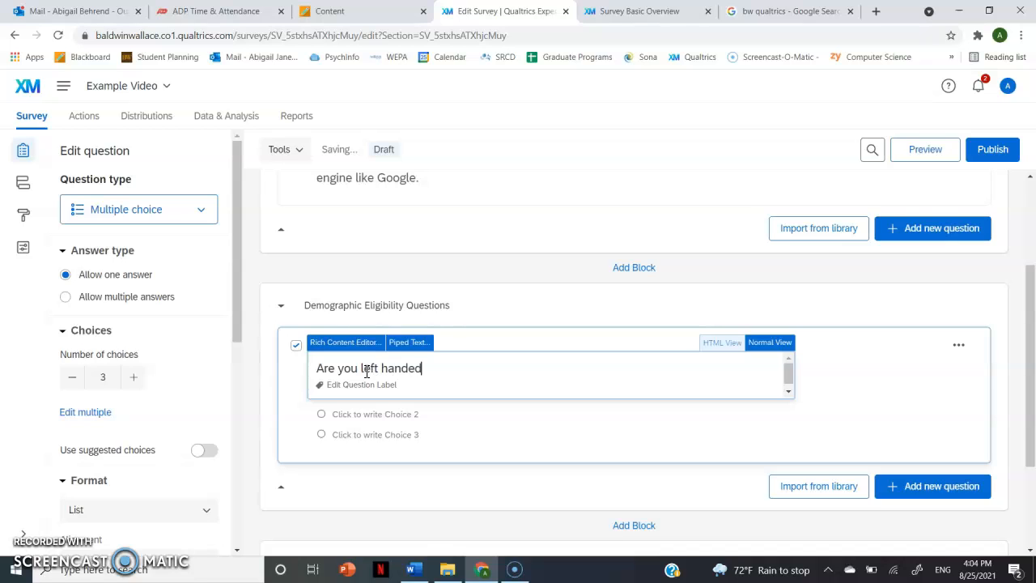
type("ed or right handed?")
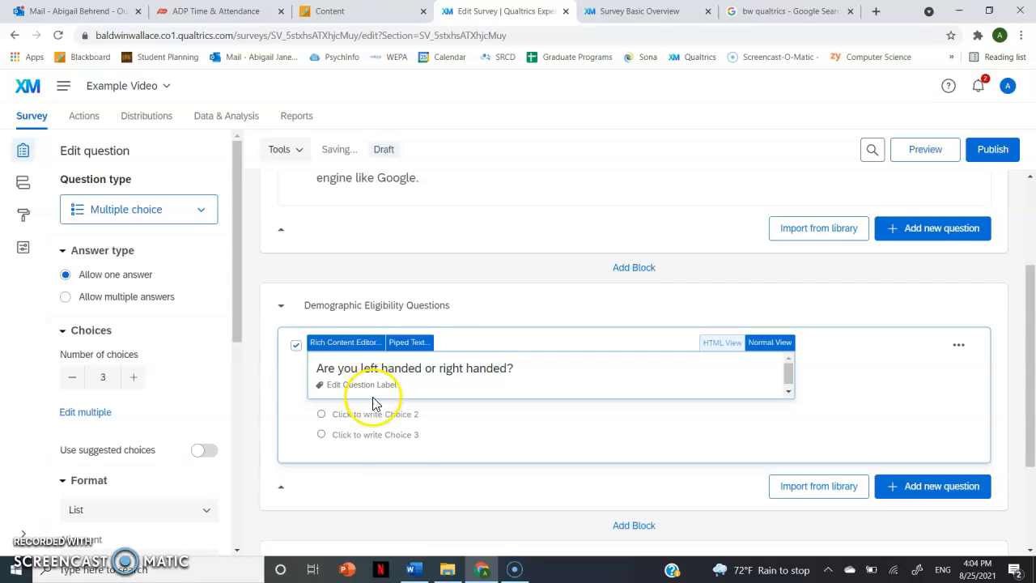
left_click(405, 471)
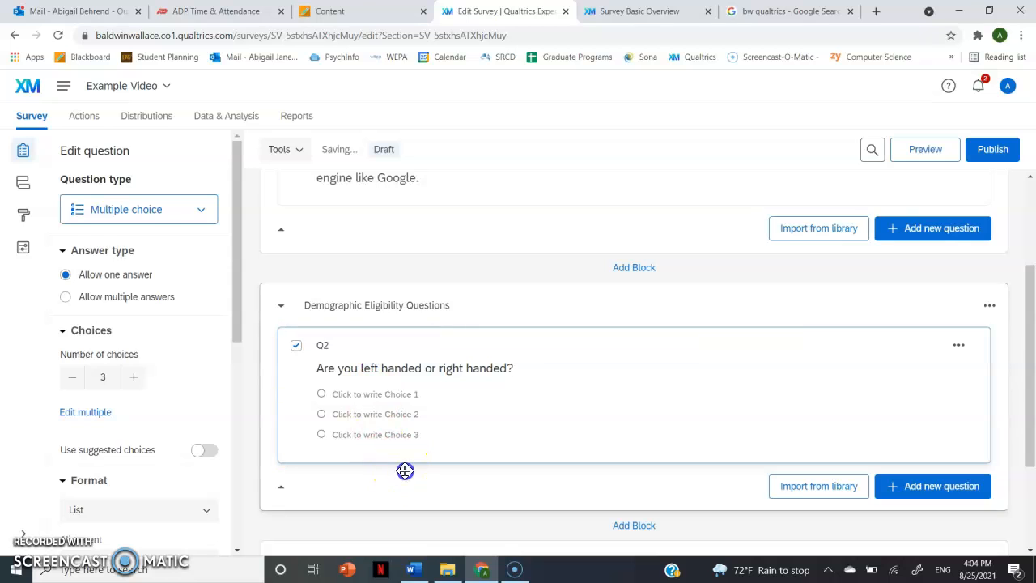
- Reduce the handedness question to two choices and label them "left" and "right"
left_click(341, 393)
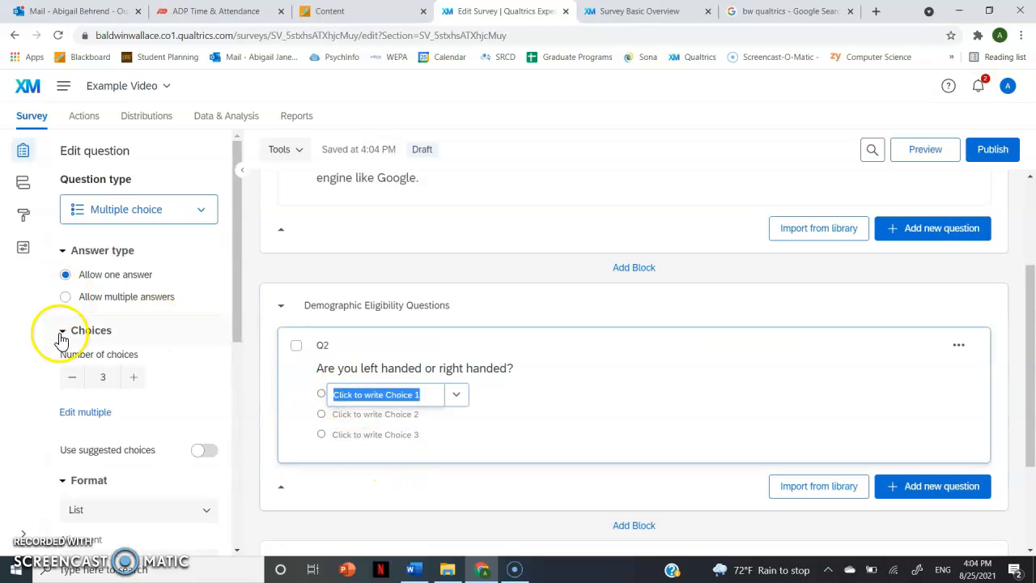
left_click(72, 376)
left_click(372, 393)
type("left")
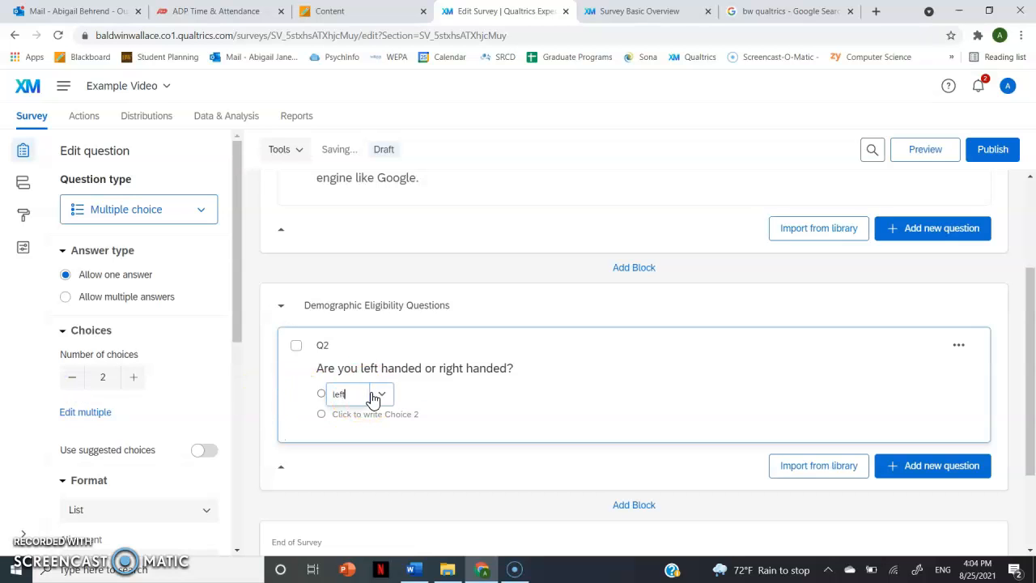
key("Tab")
type("right")
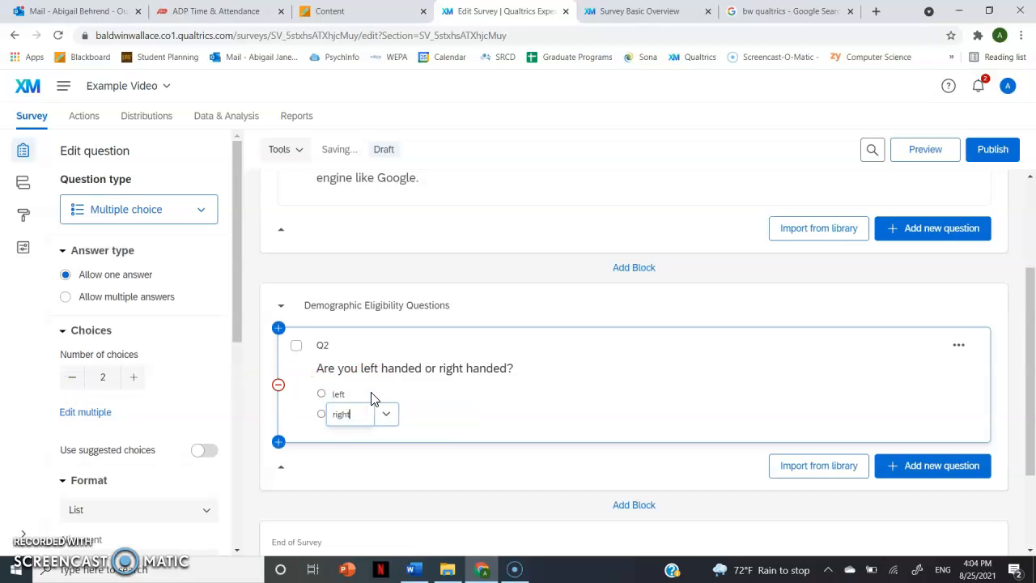
left_click(400, 485)
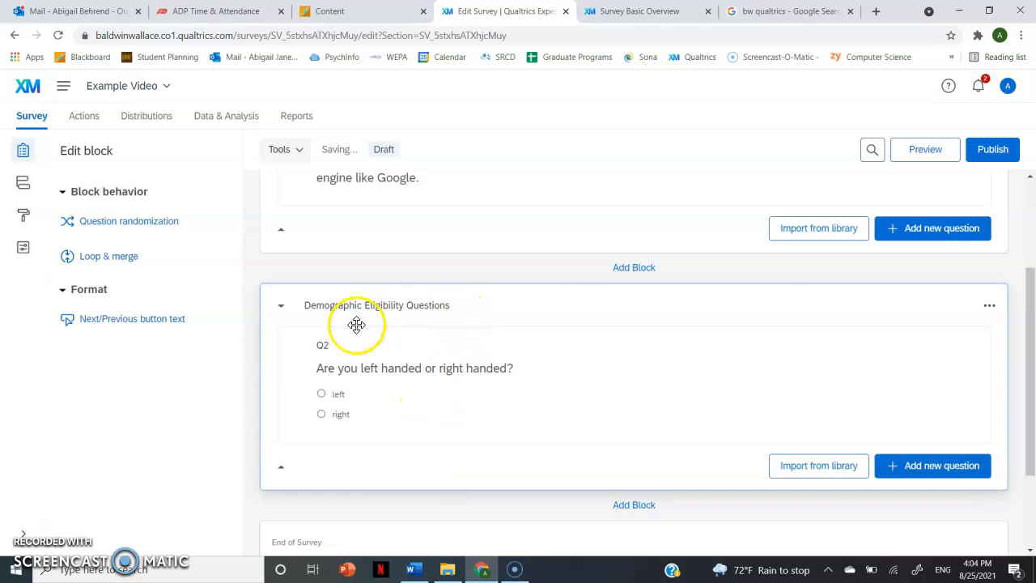
- Add a text entry question below the handedness question with the text "How old are you?"
left_click(946, 479)
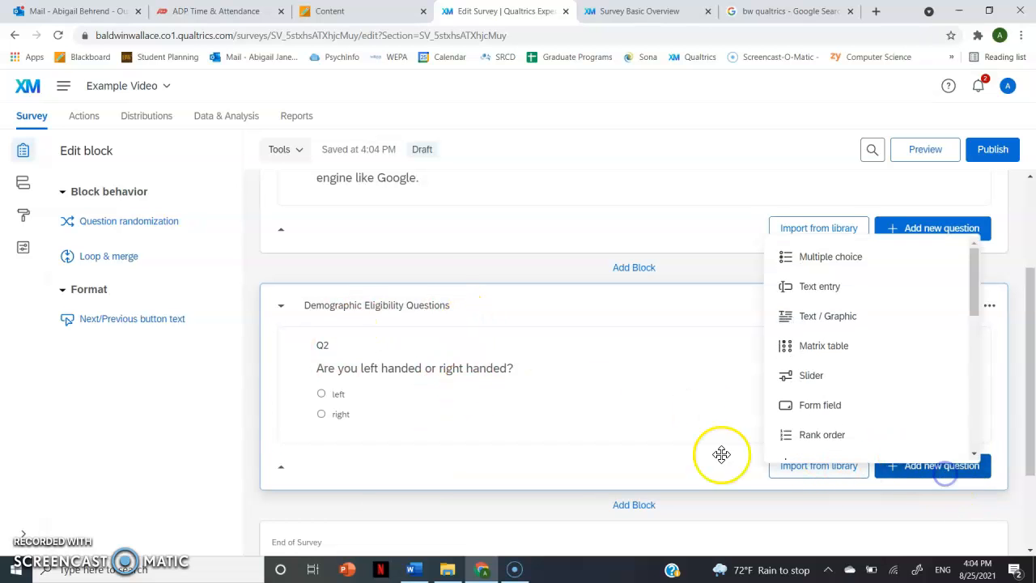
left_click(845, 289)
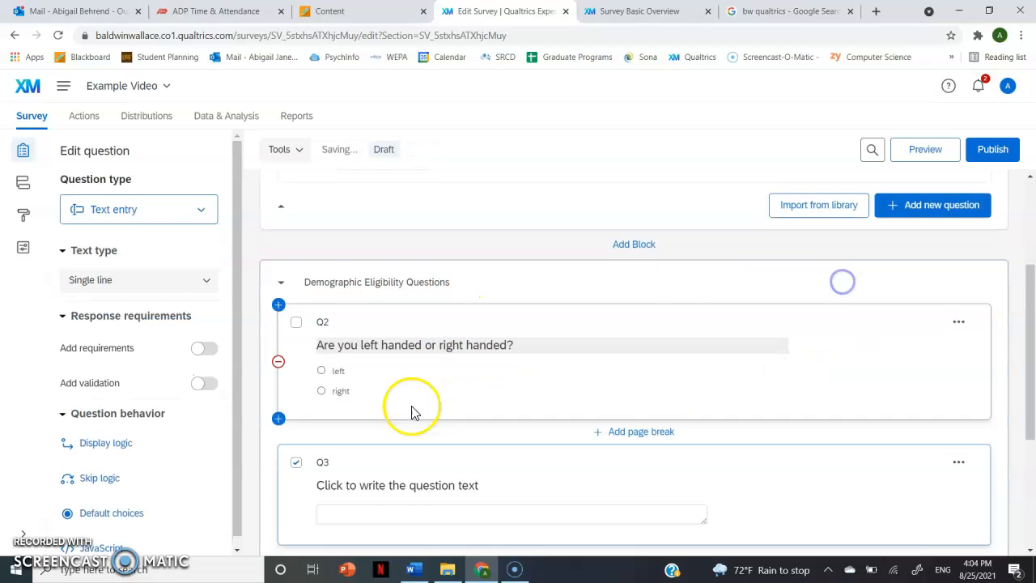
left_click(348, 487)
type("How o")
type("ld they")
type("you")
type("?")
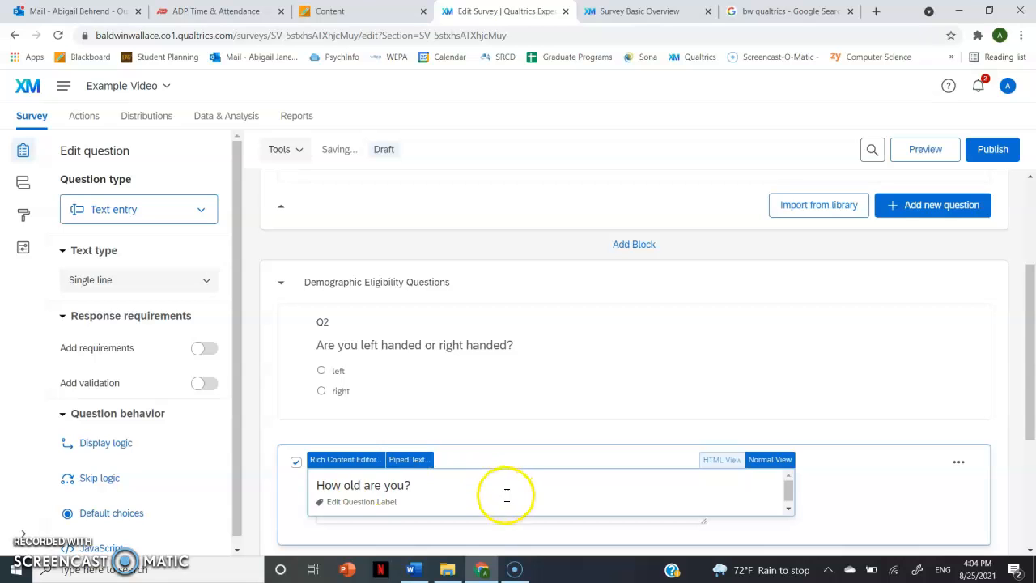
left_click(296, 523)
scroll(297, 523, "down", 3)
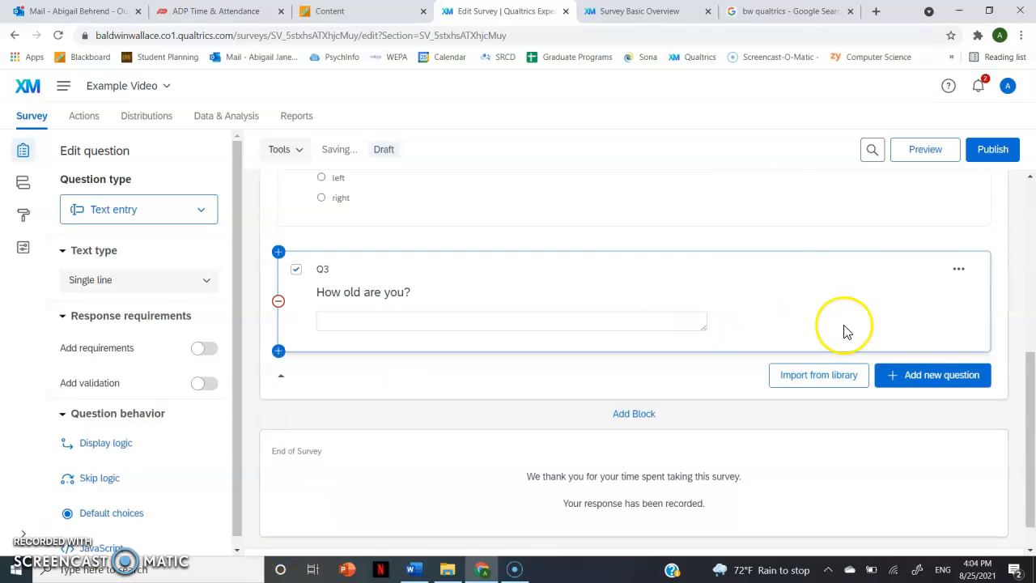
left_click(939, 375)
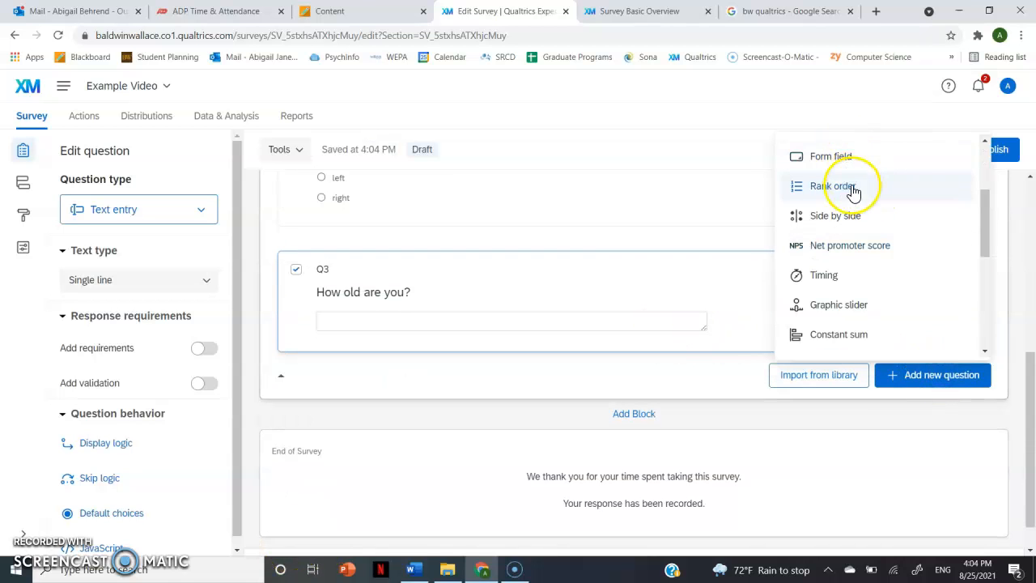
scroll(857, 187, "up", 2)
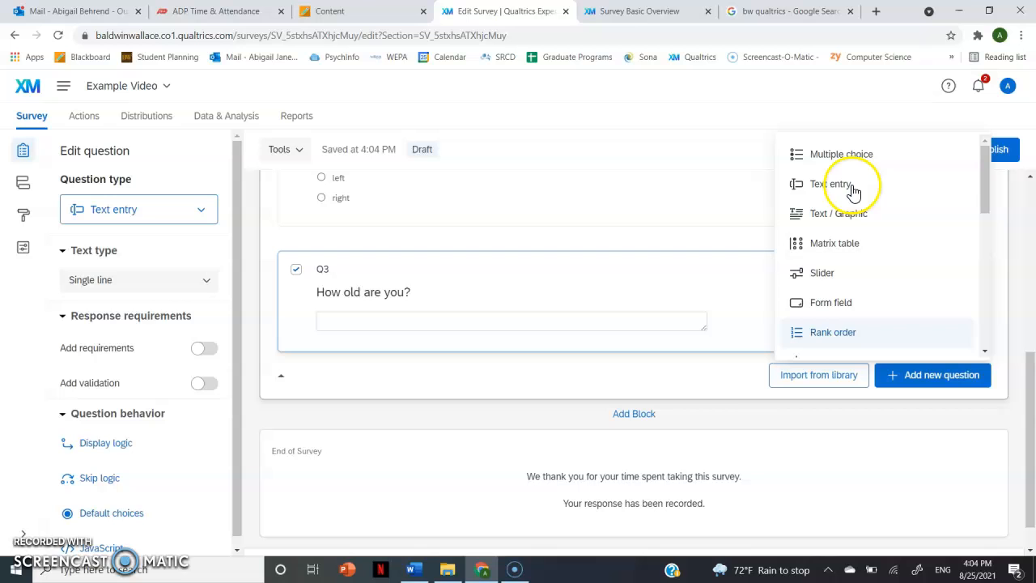
left_click(636, 389)
- Try a spelled-out age in the answer box of the "How old are you?" question and clear it again
left_click(350, 315)
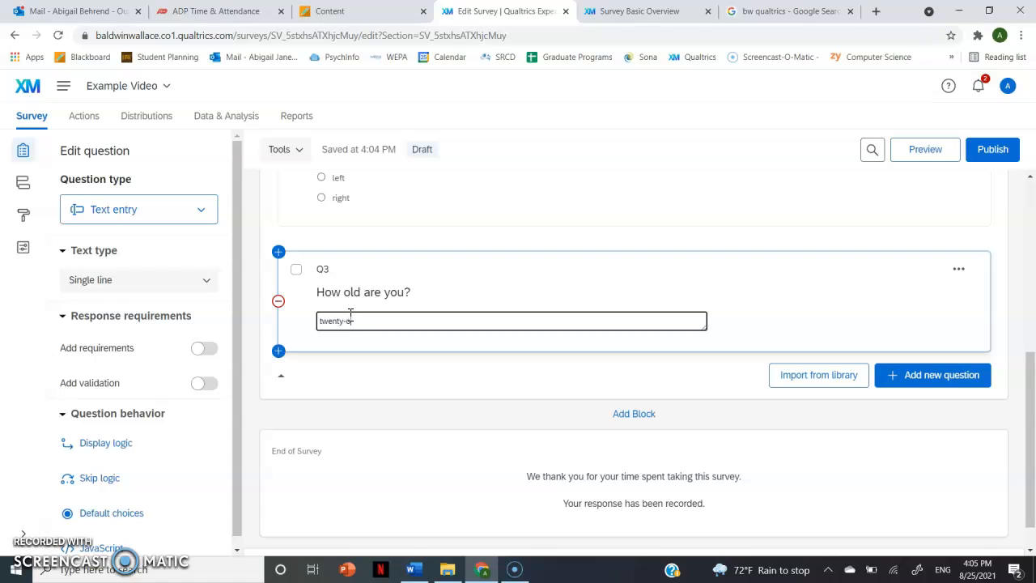
left_click(367, 325)
key("BackSpace")
left_click(400, 324)
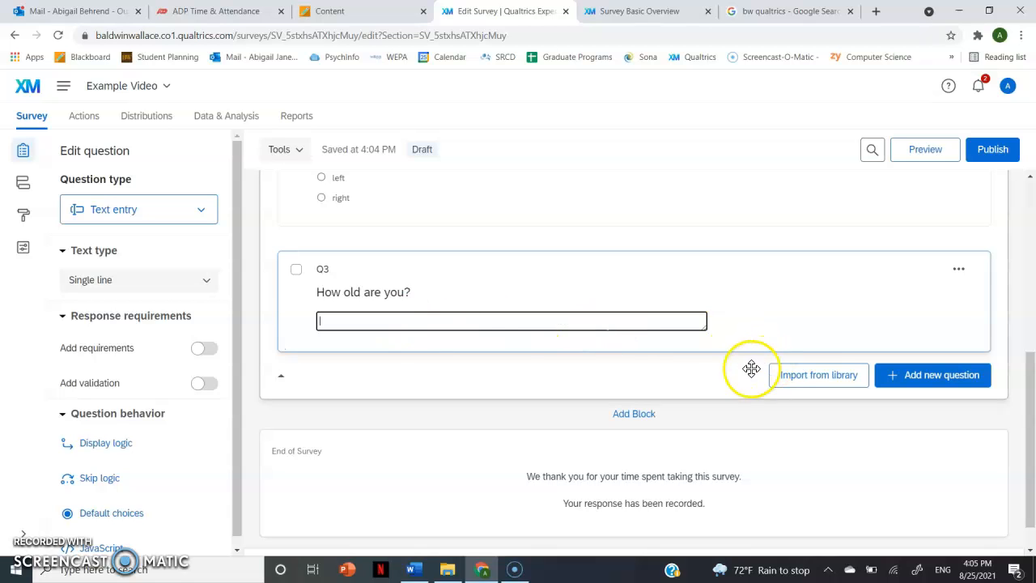
- Add a multiple choice question below the age question with the text "Are you in a relationship?"
scroll(415, 341, "up", 2)
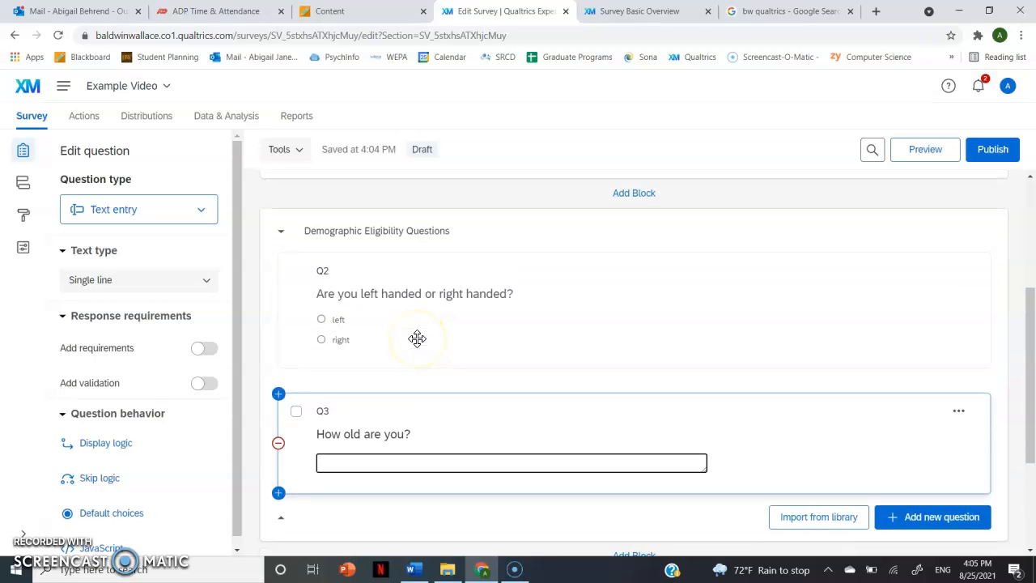
scroll(417, 338, "down", 1)
scroll(417, 338, "up", 1)
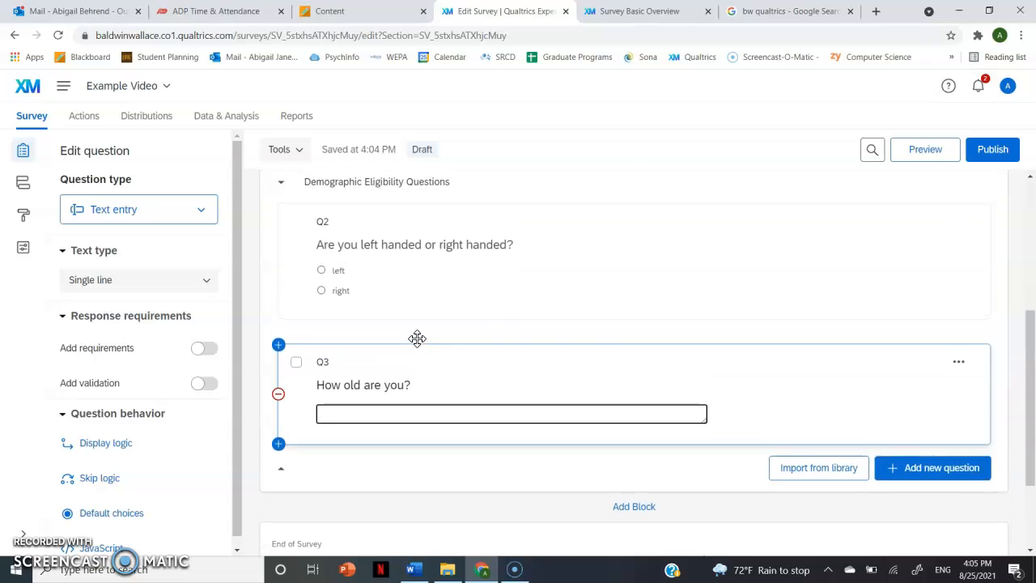
left_click(913, 470)
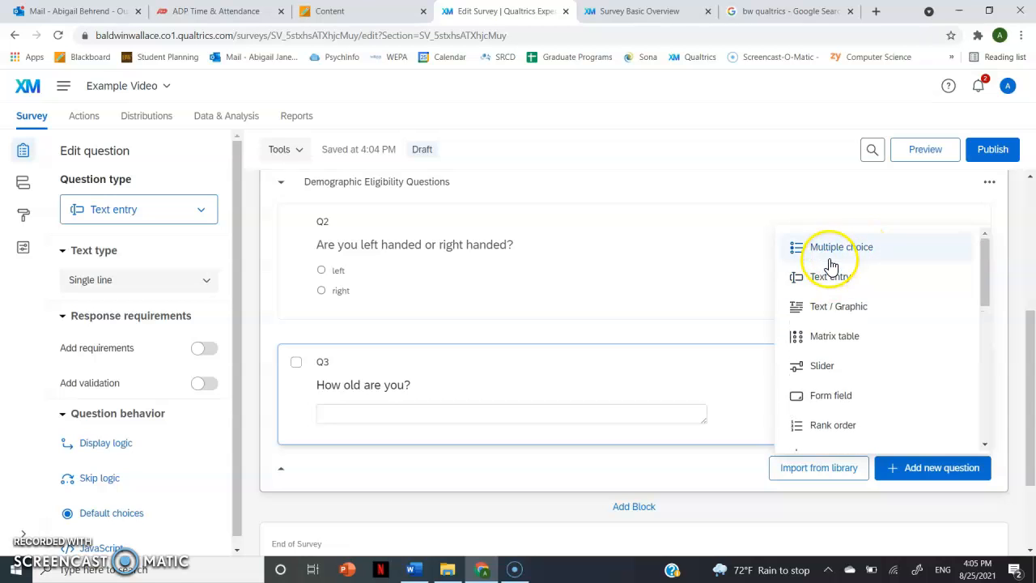
left_click(833, 258)
left_click(423, 448)
type("Are you in a relationship?")
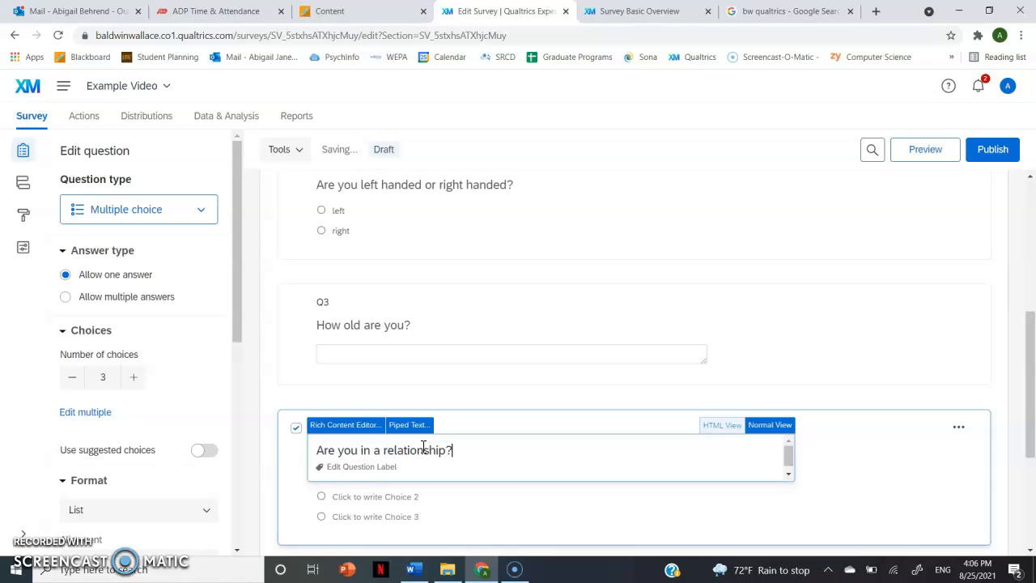
left_click(309, 494)
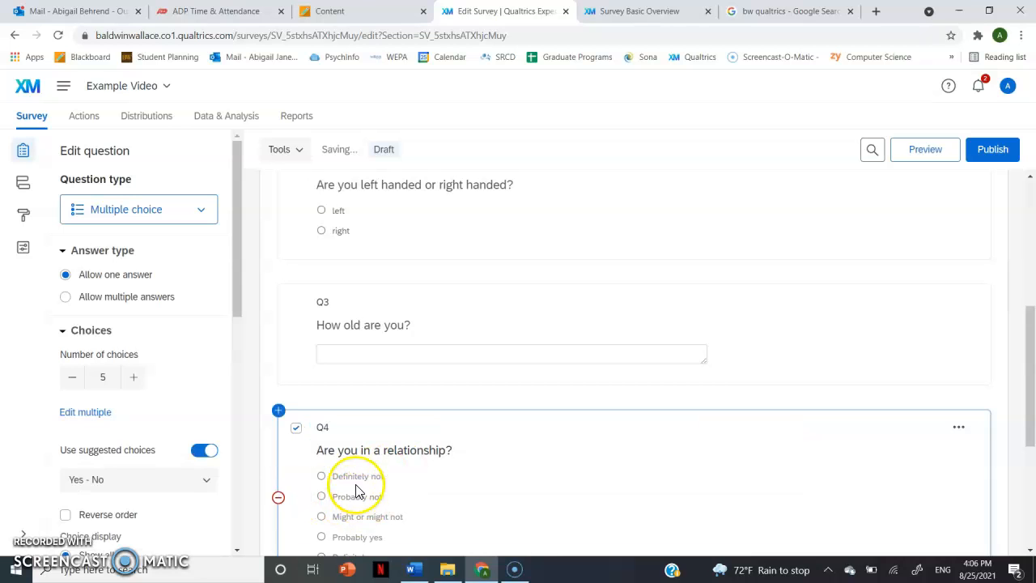
scroll(138, 430, "down", 2)
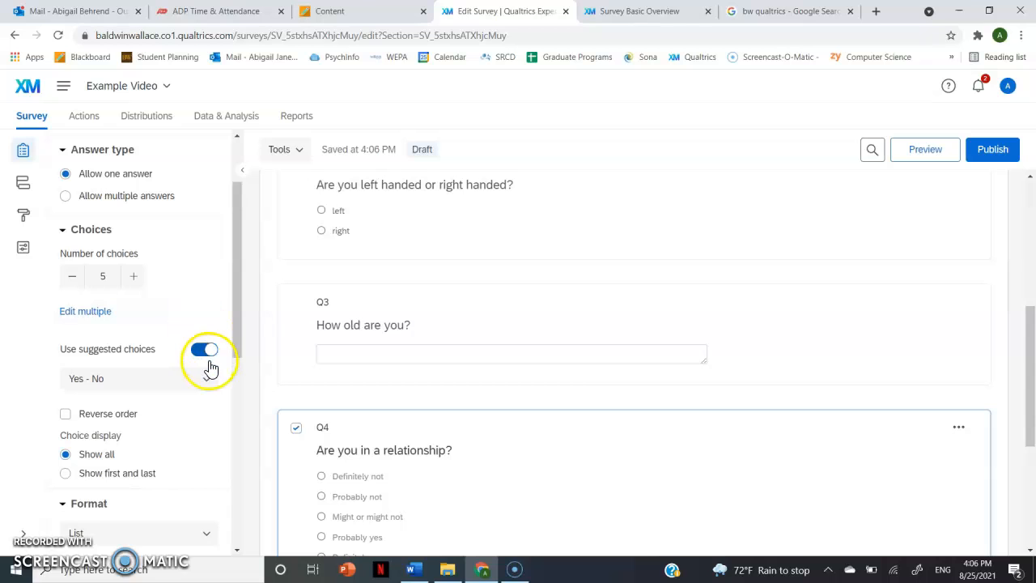
scroll(349, 421, "down", 2)
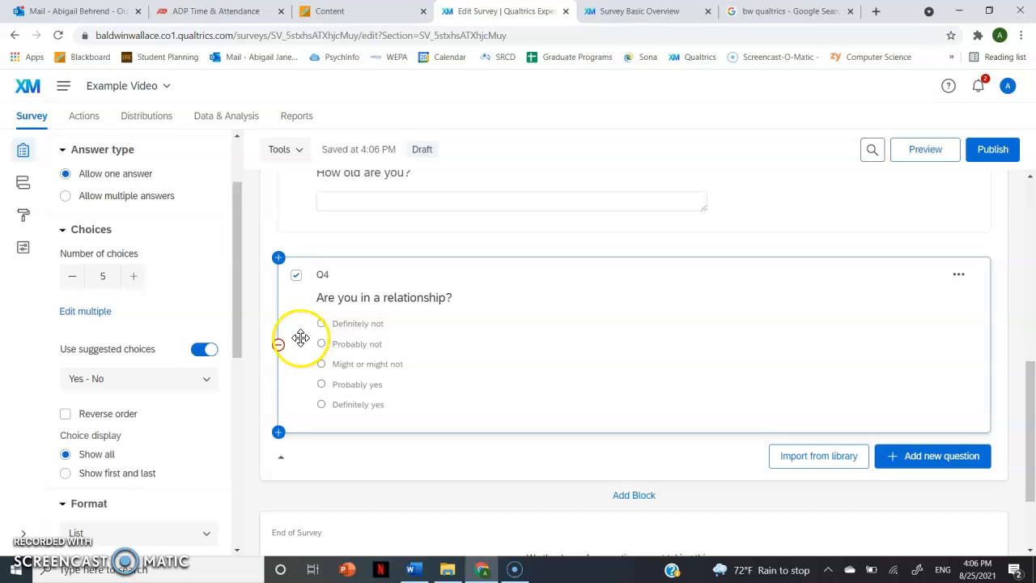
- Browse the suggested choice sets for the relationship question, and check the bulk answer editor without making changes
left_click(157, 377)
scroll(144, 301, "up", 2)
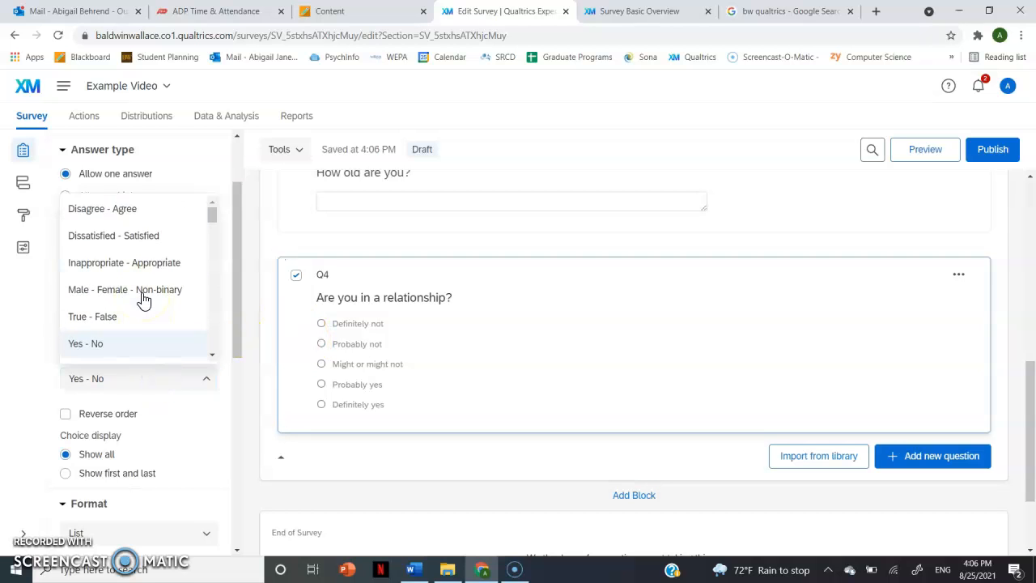
scroll(144, 298, "down", 5)
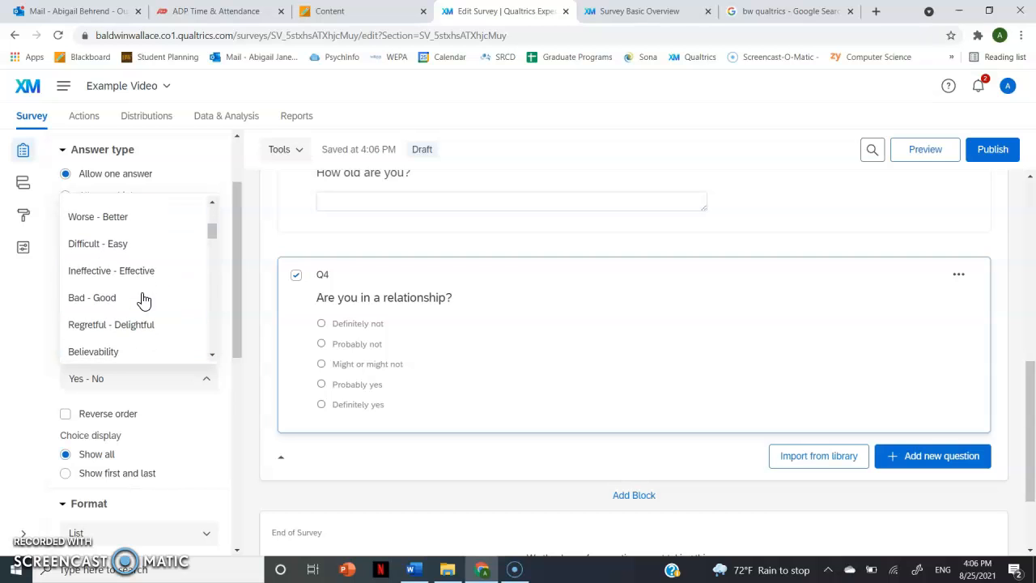
left_click(96, 263)
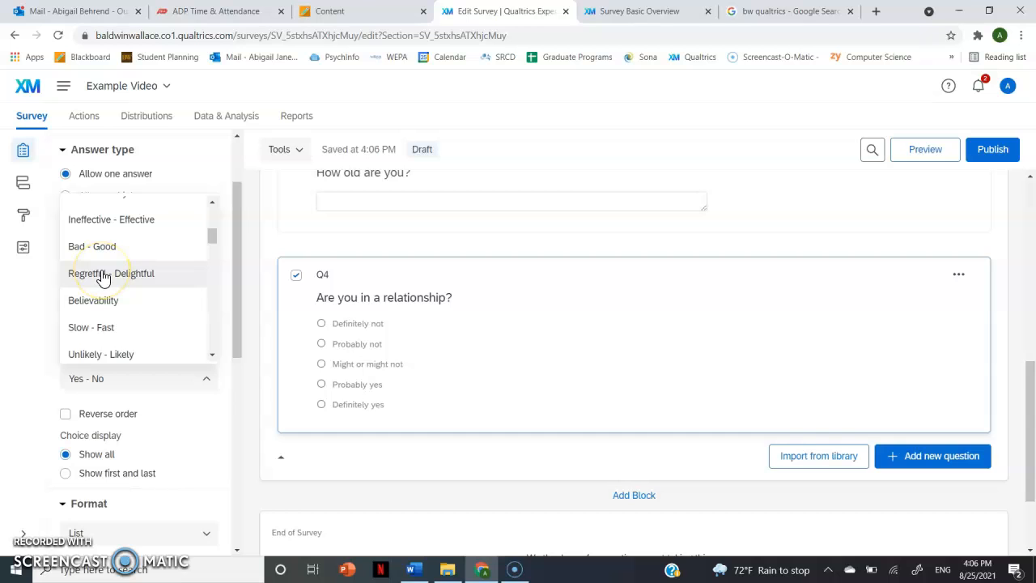
scroll(103, 278, "down", 5)
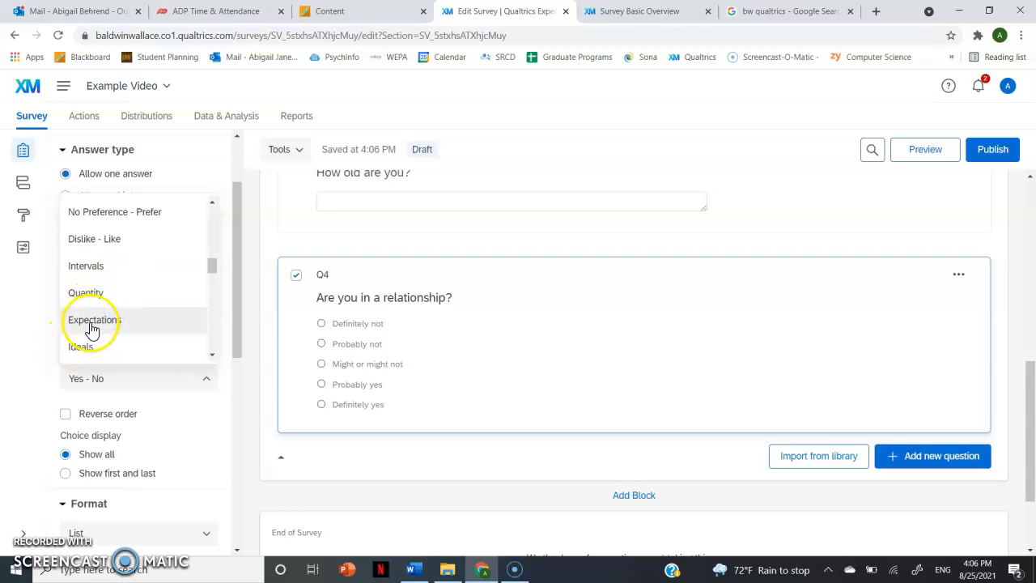
scroll(93, 329, "up", 2)
scroll(93, 329, "up", 5)
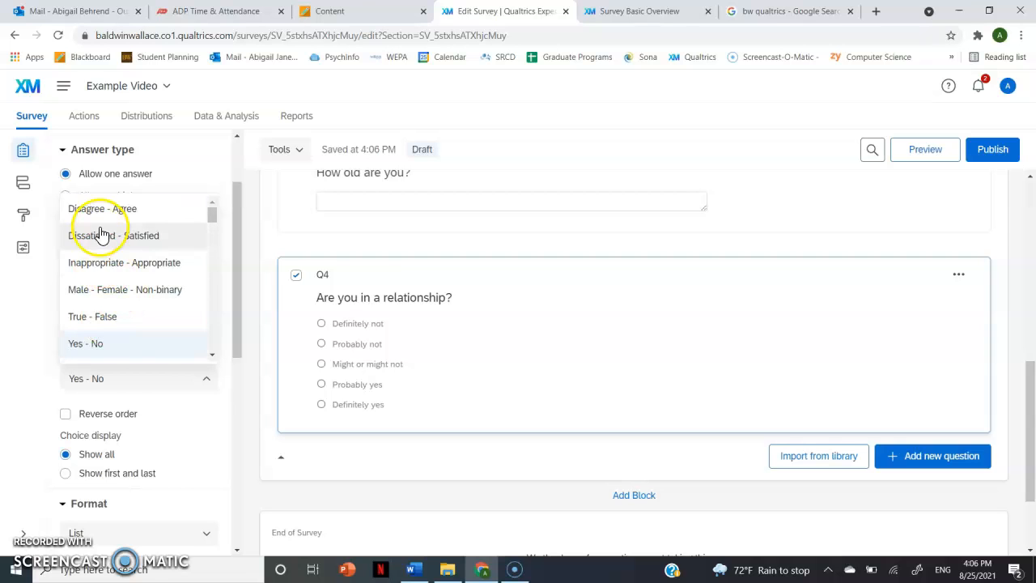
left_click(55, 313)
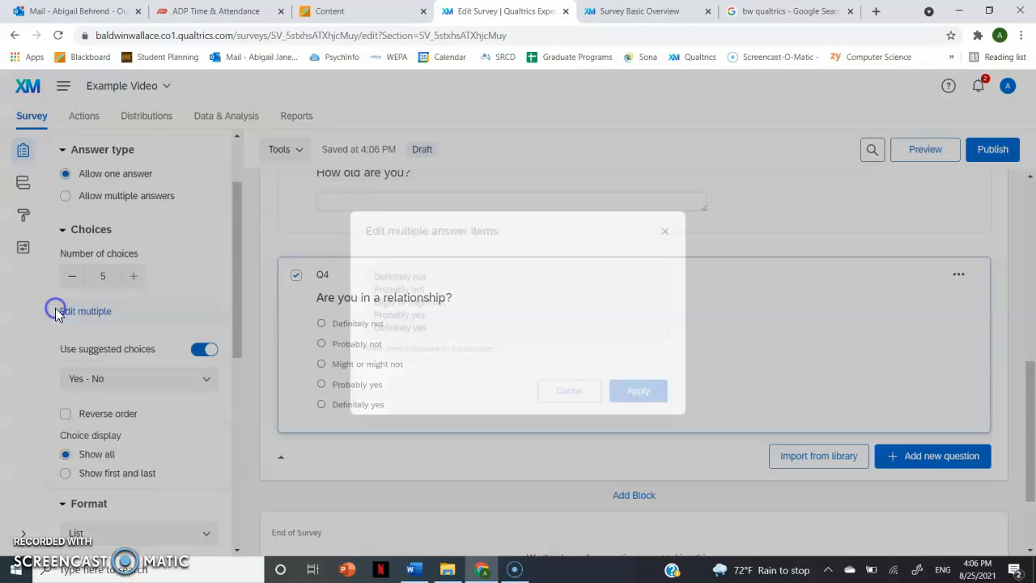
left_click(572, 395)
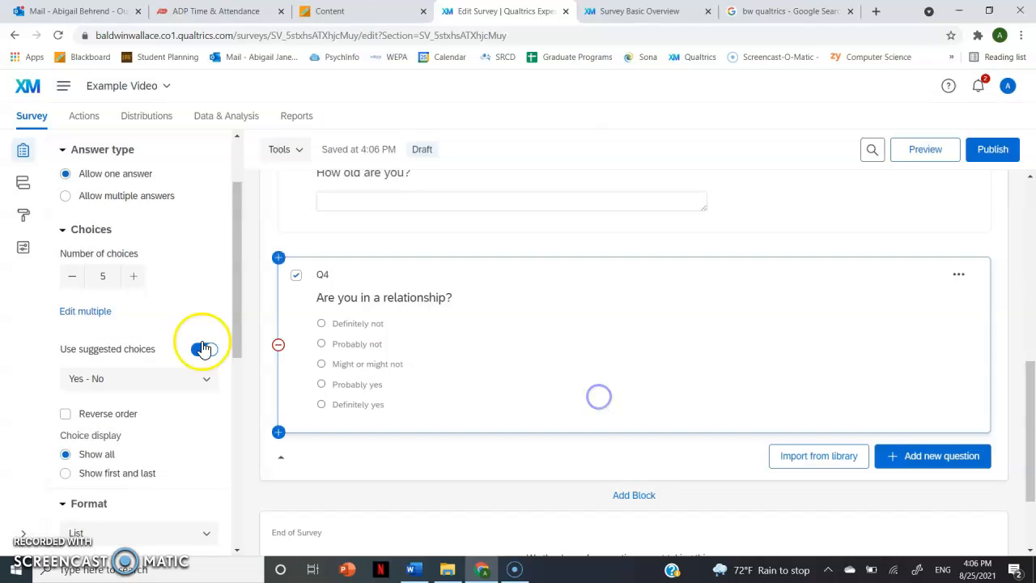
- Reduce the "Are you in a relationship?" question to two choices, keeping the suggested Yes - No set
left_click(376, 324)
left_click(265, 365)
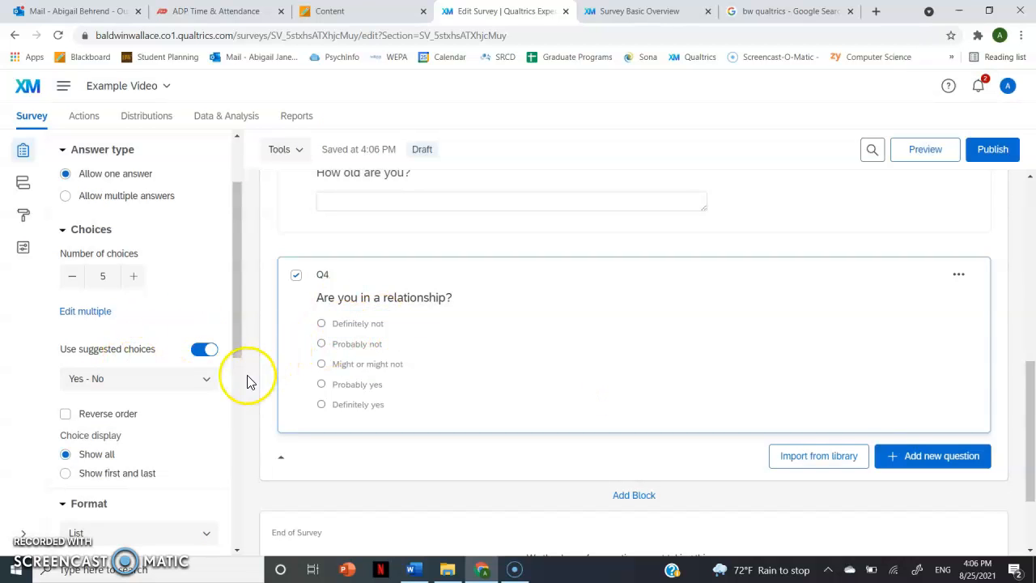
left_click(71, 276)
left_click(72, 277)
left_click(71, 276)
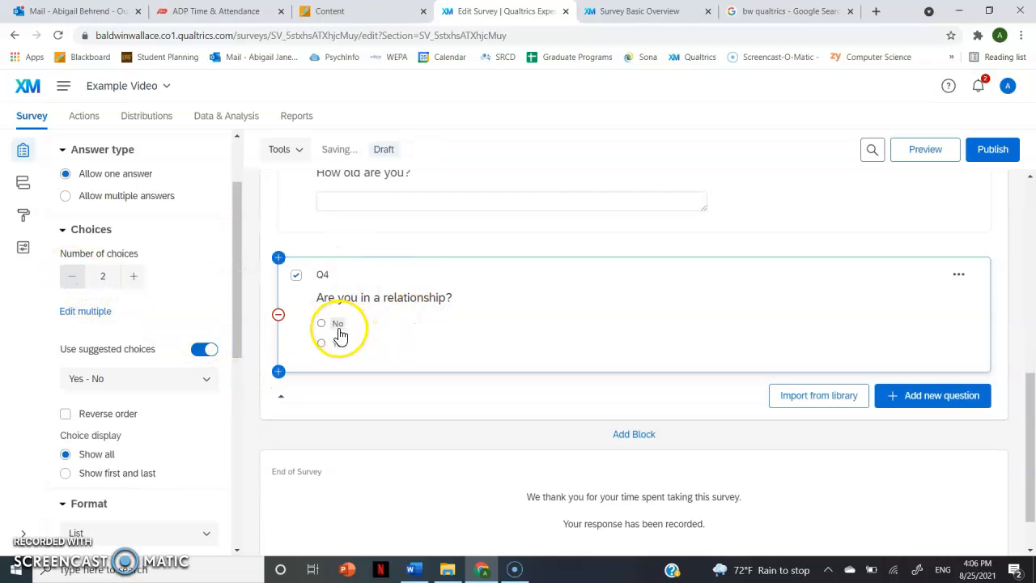
- Add a text entry question below the relationship question with the text "How long have you been in a relationship for?"
left_click(960, 403)
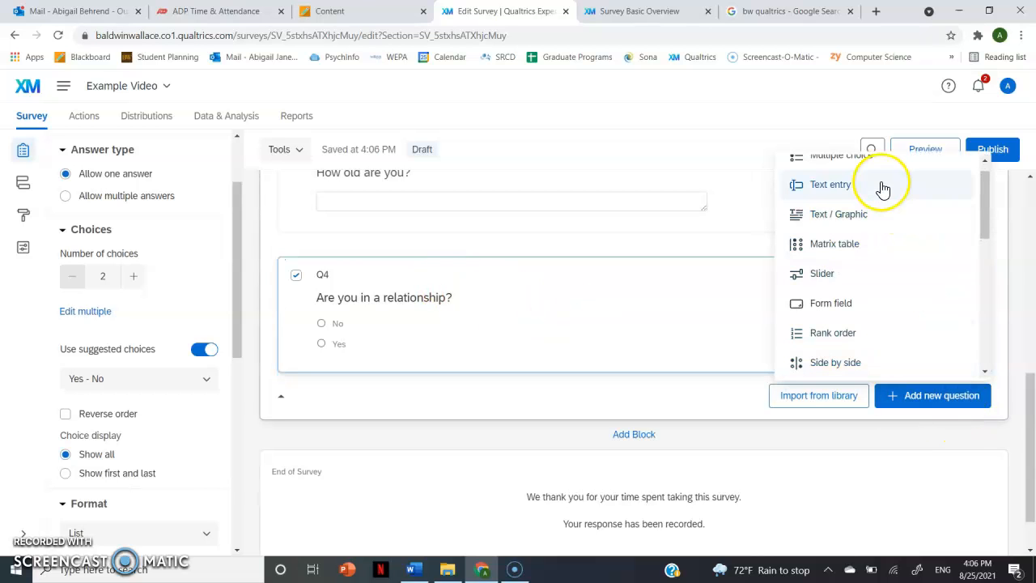
left_click(879, 183)
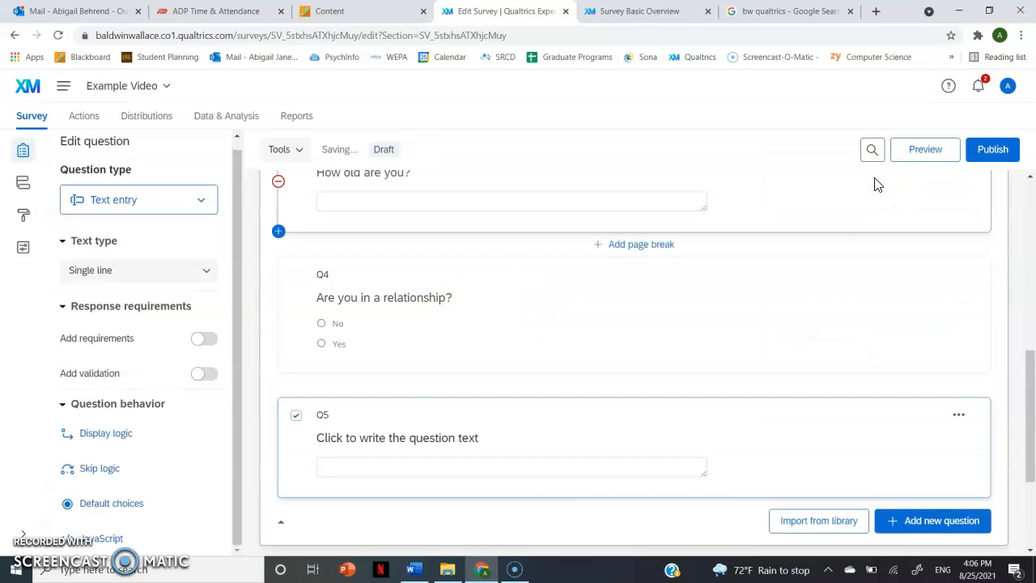
left_click(464, 436)
type("H")
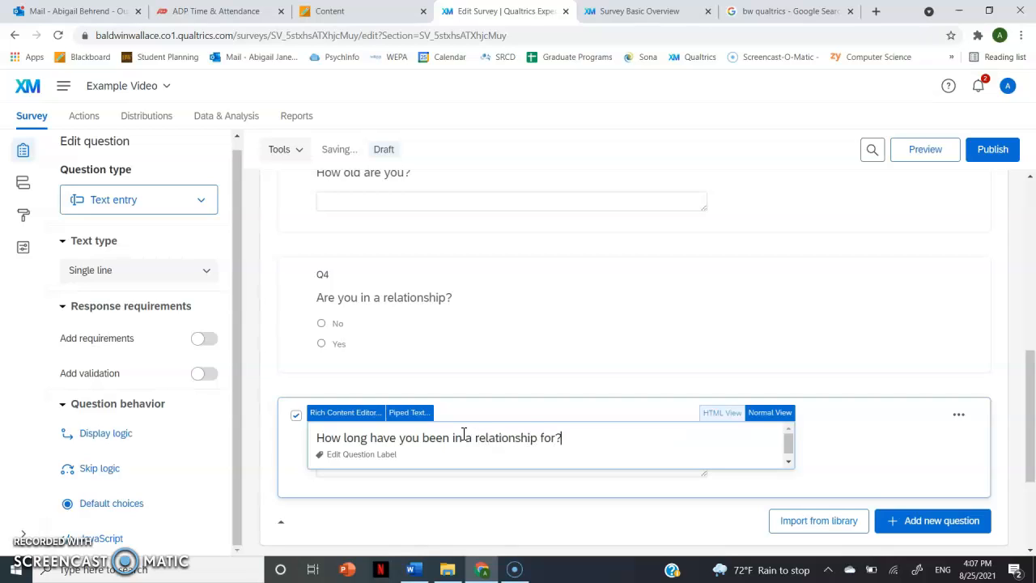
left_click(343, 526)
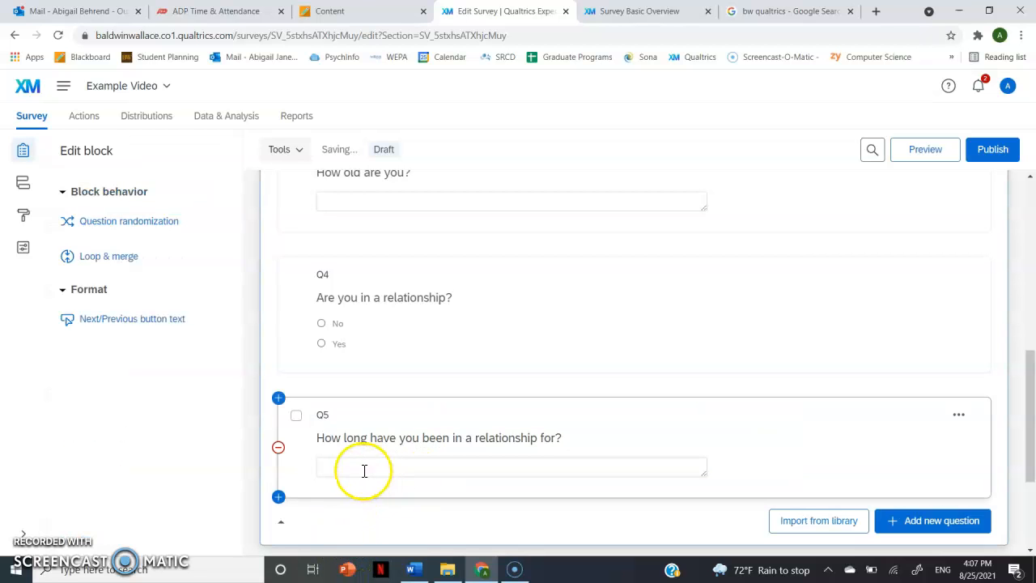
scroll(533, 424, "up", 4)
scroll(530, 422, "down", 2)
scroll(530, 422, "down", 3)
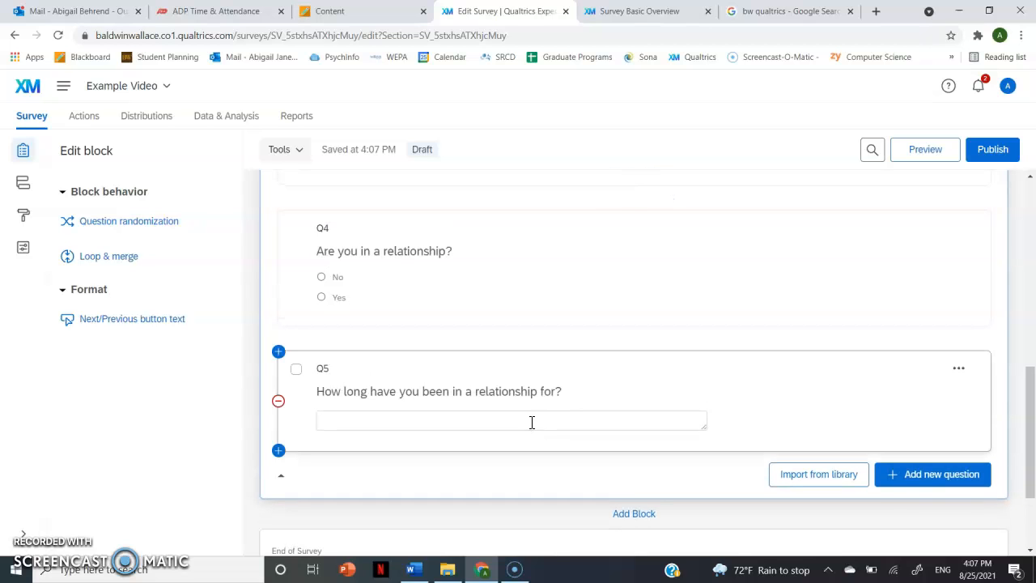
left_click(532, 422)
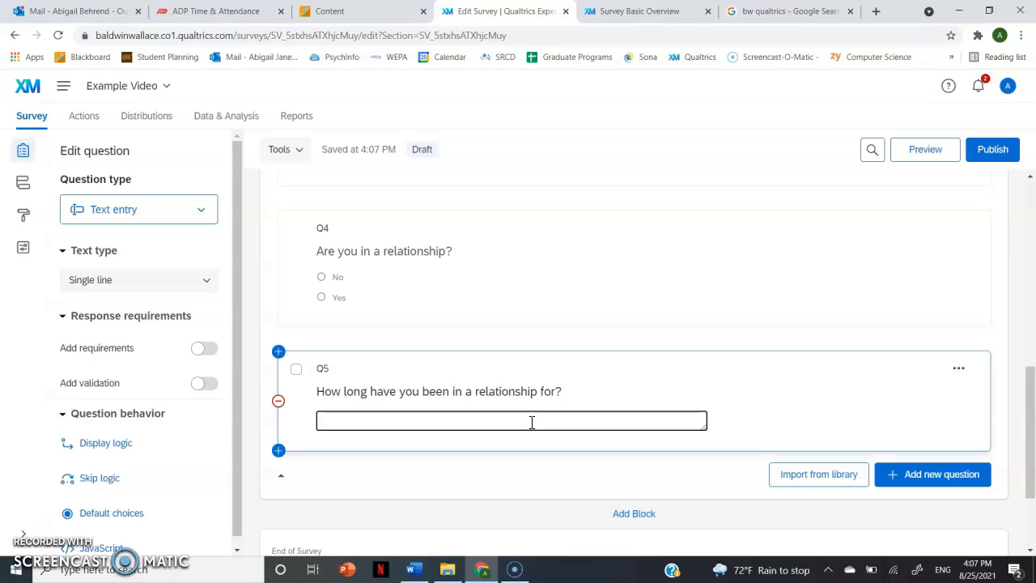
- Add skip logic to the handedness question that skips to End of Survey if "right" Is Selected
scroll(532, 422, "up", 4)
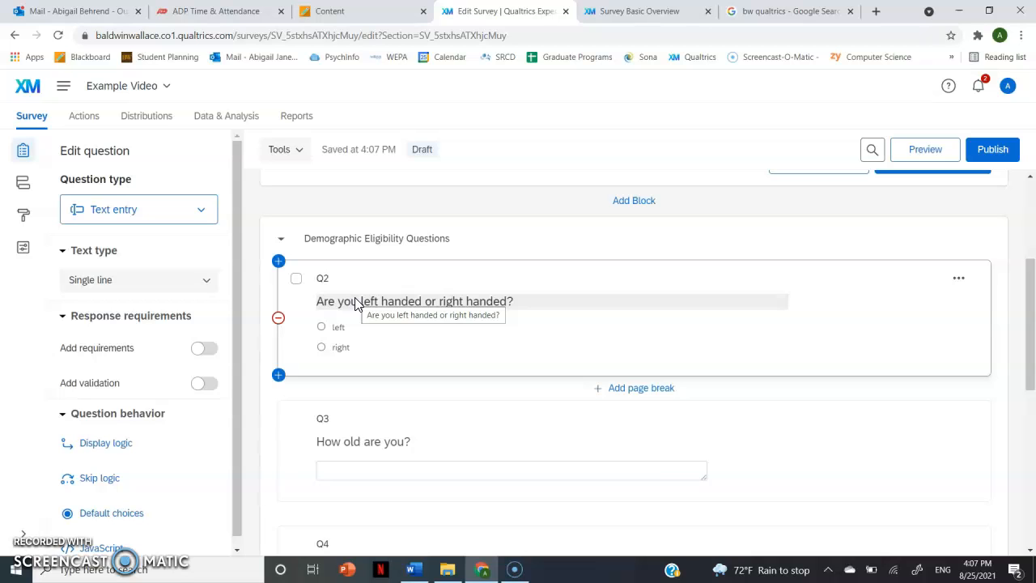
left_click(297, 281)
scroll(120, 380, "down", 2)
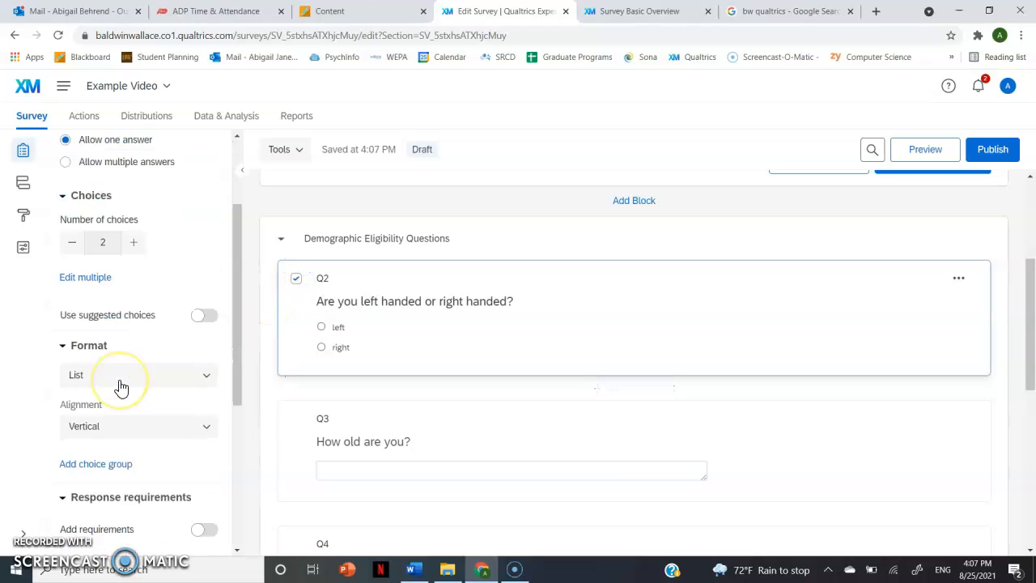
scroll(120, 387, "down", 4)
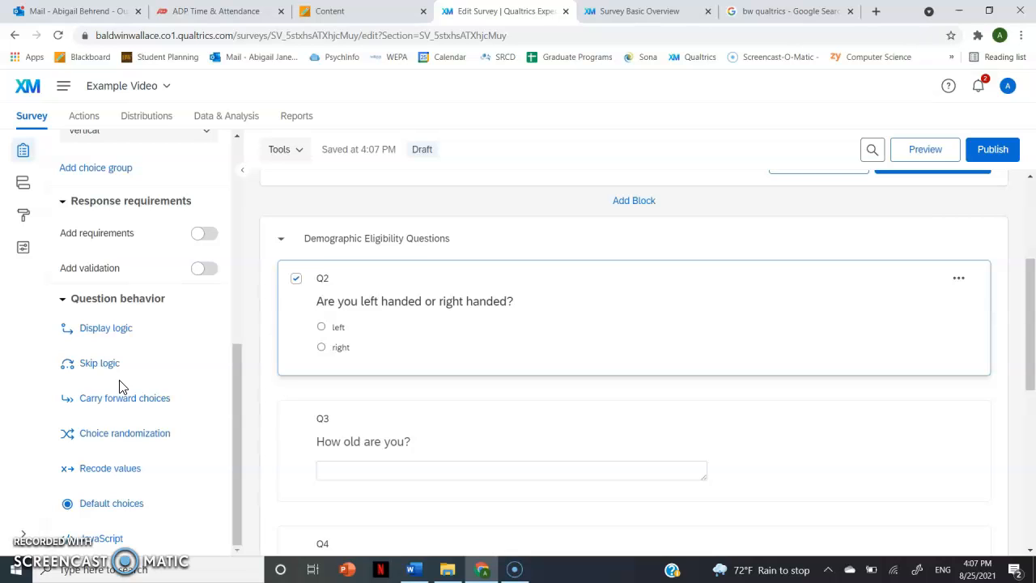
left_click(113, 362)
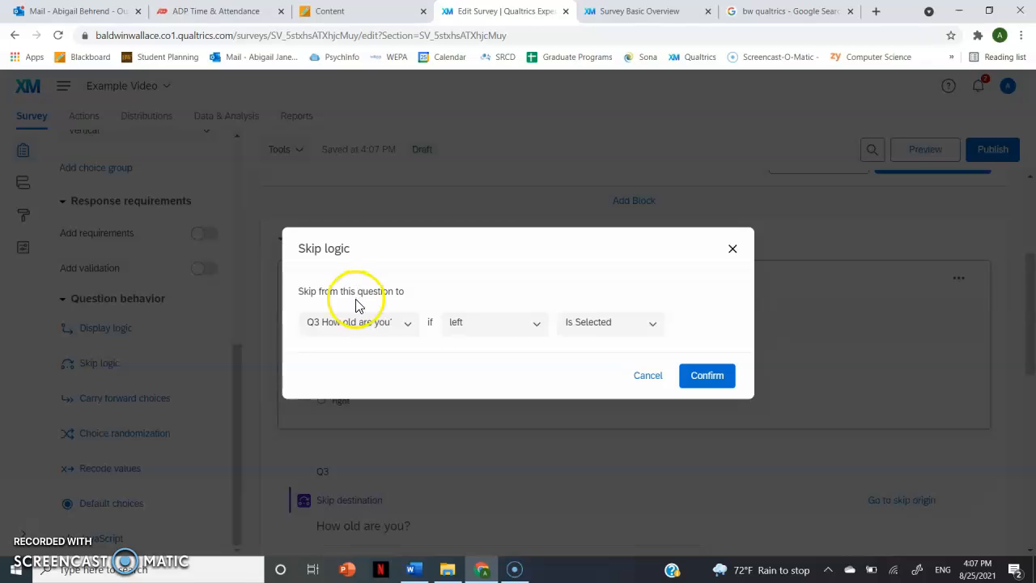
left_click(391, 321)
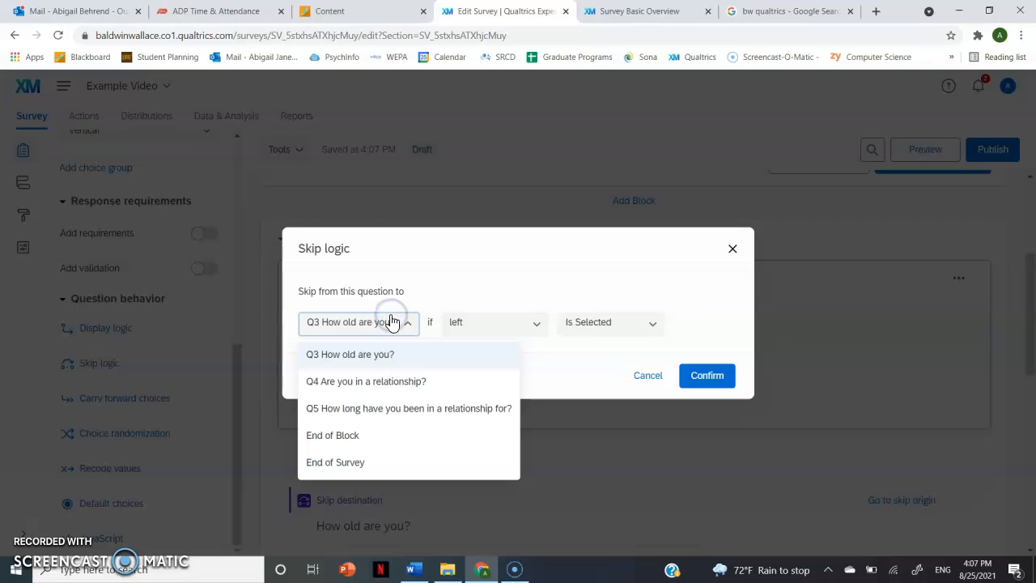
left_click(335, 466)
left_click(460, 326)
left_click(456, 377)
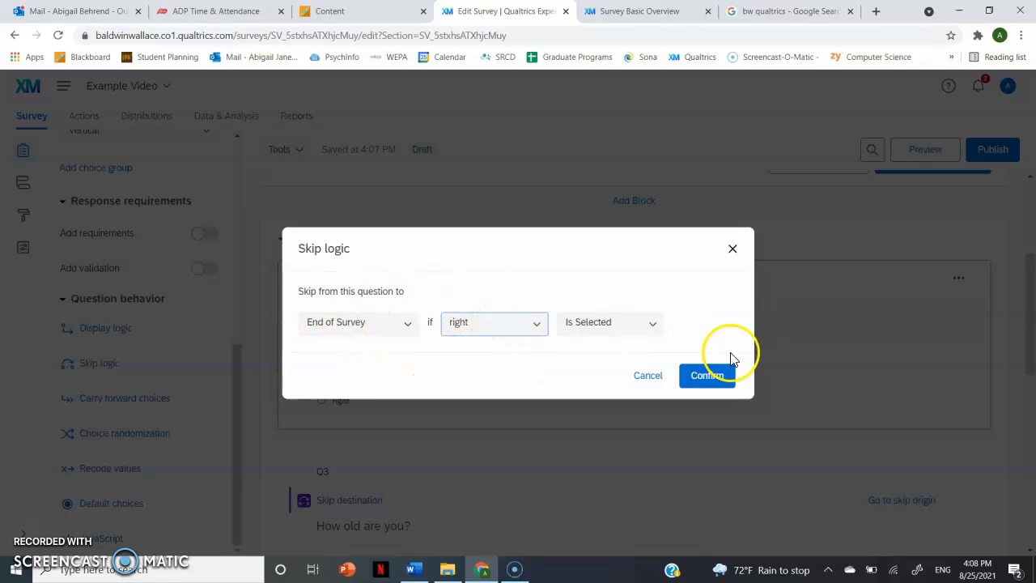
left_click(702, 374)
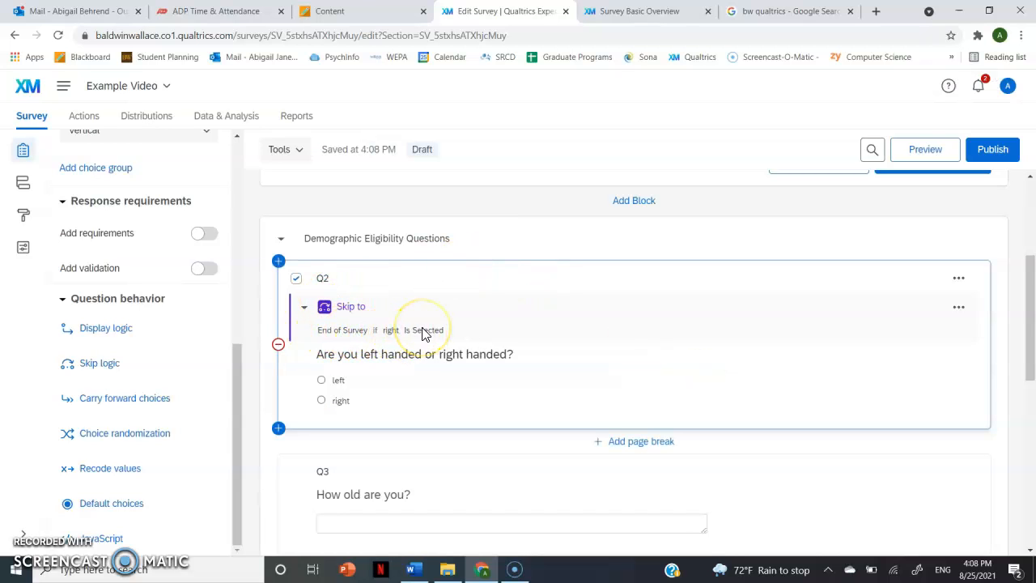
scroll(404, 345, "down", 1)
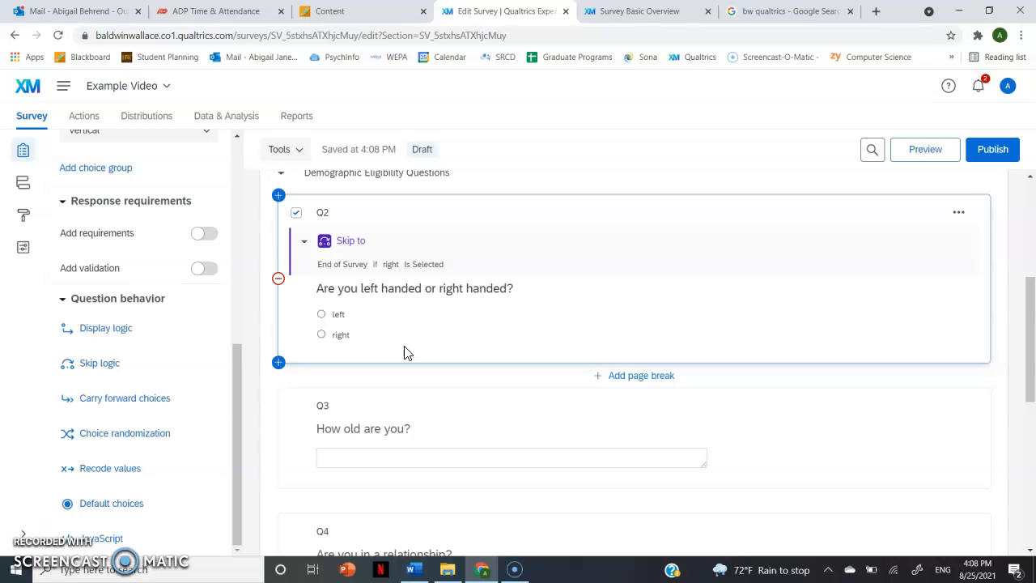
scroll(407, 353, "up", 2)
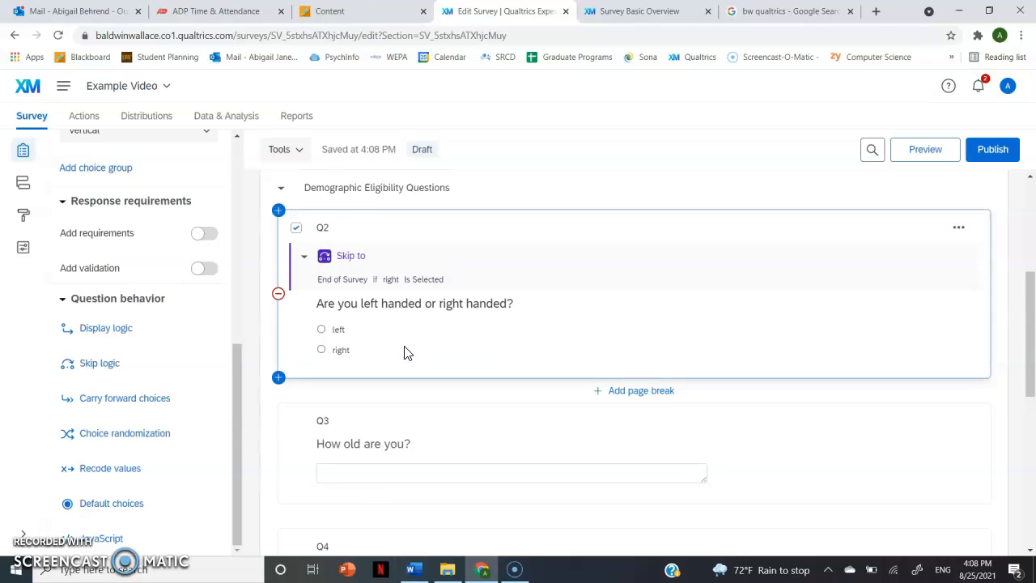
scroll(407, 353, "down", 1)
scroll(408, 353, "down", 1)
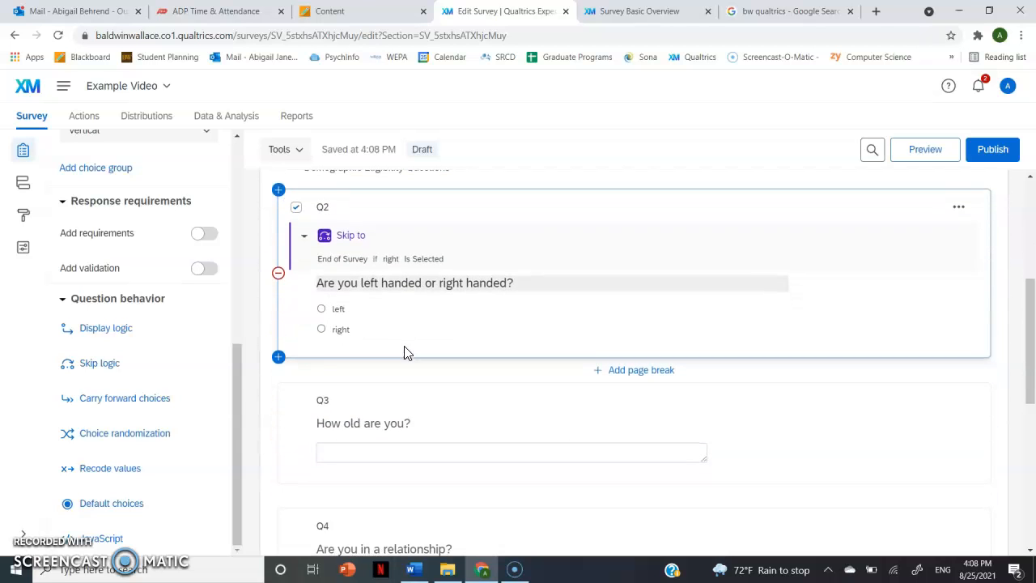
scroll(405, 345, "down", 2)
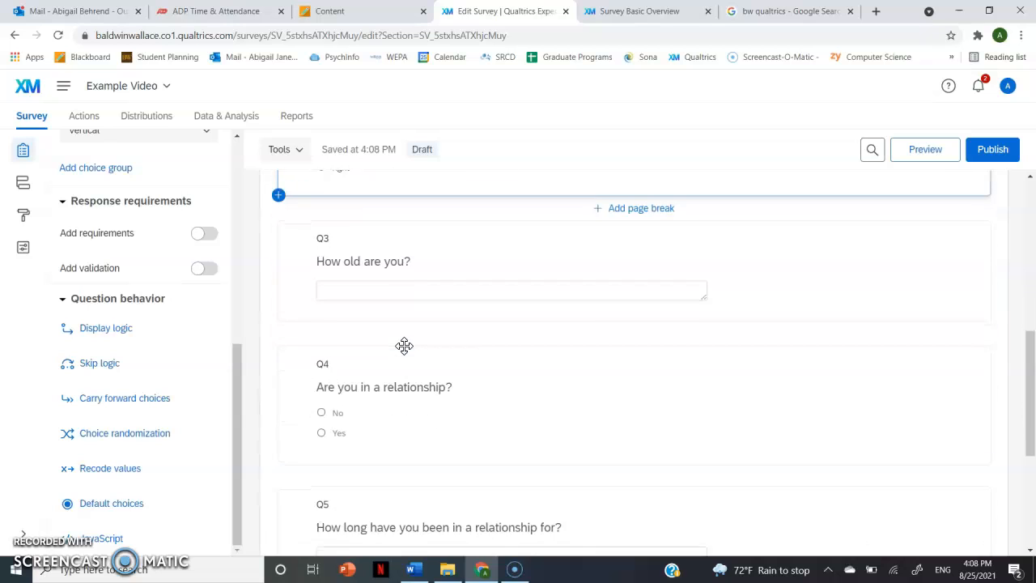
scroll(407, 353, "down", 1)
left_click(402, 339)
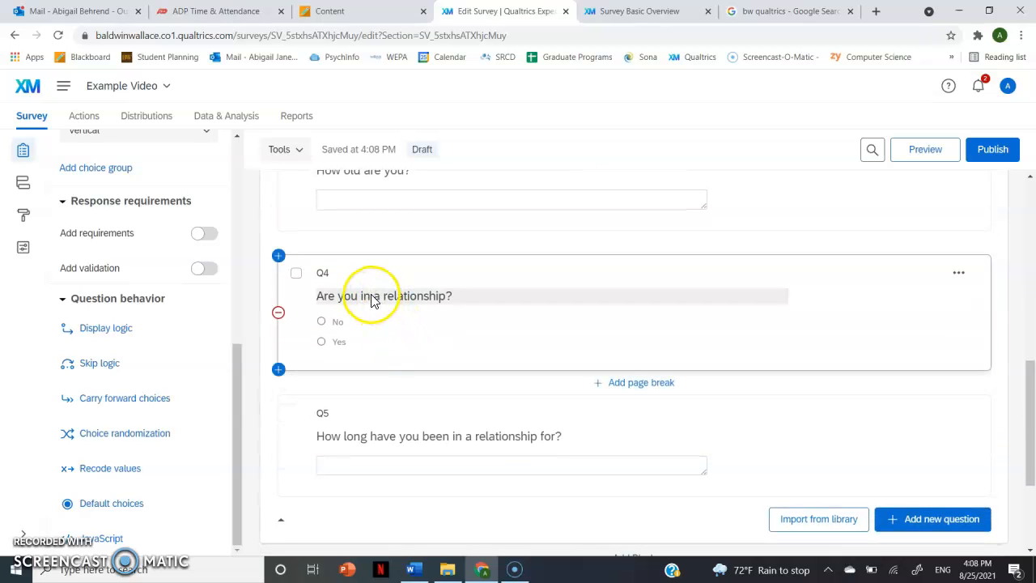
left_click(297, 274)
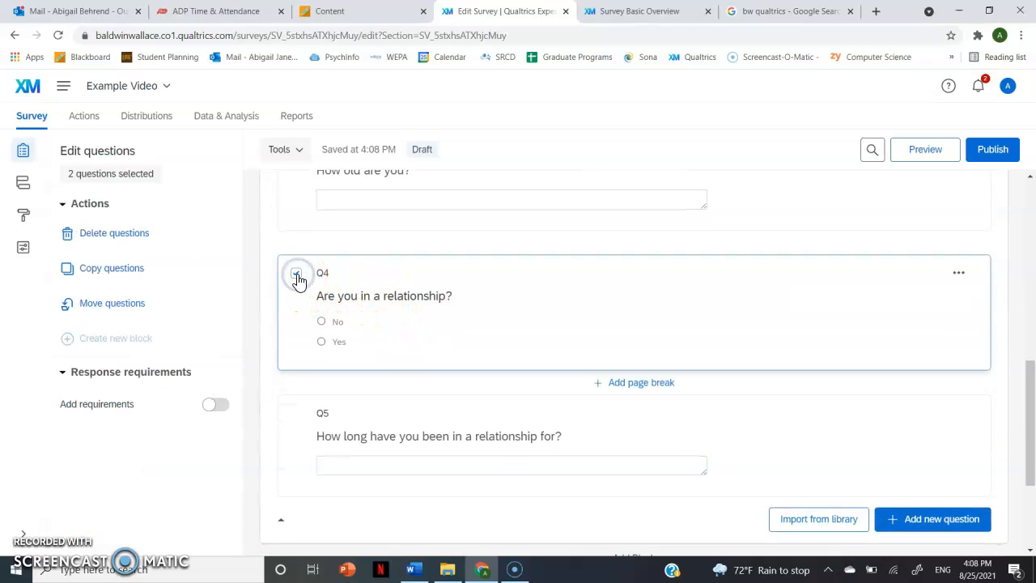
left_click(164, 234)
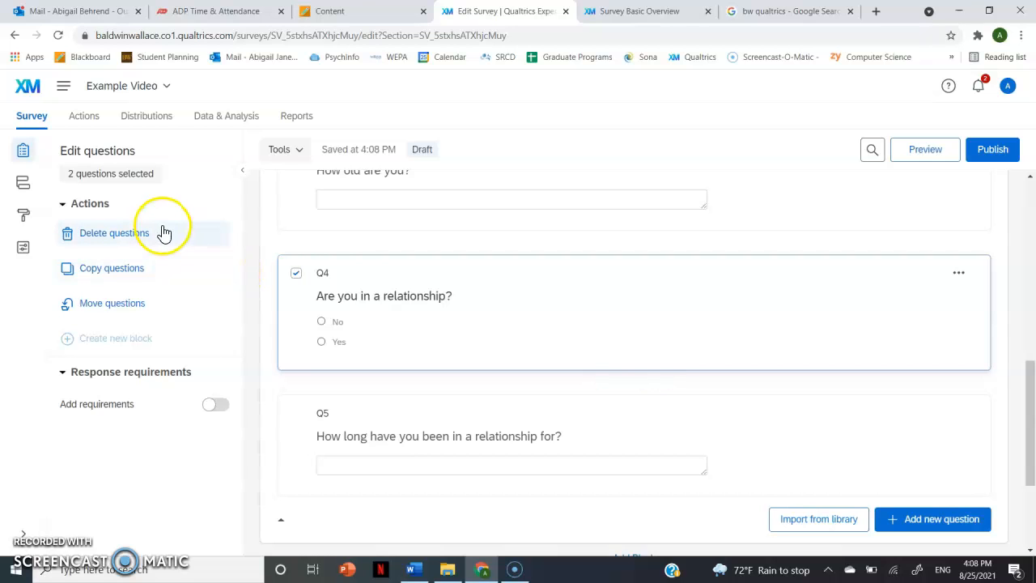
left_click(322, 249)
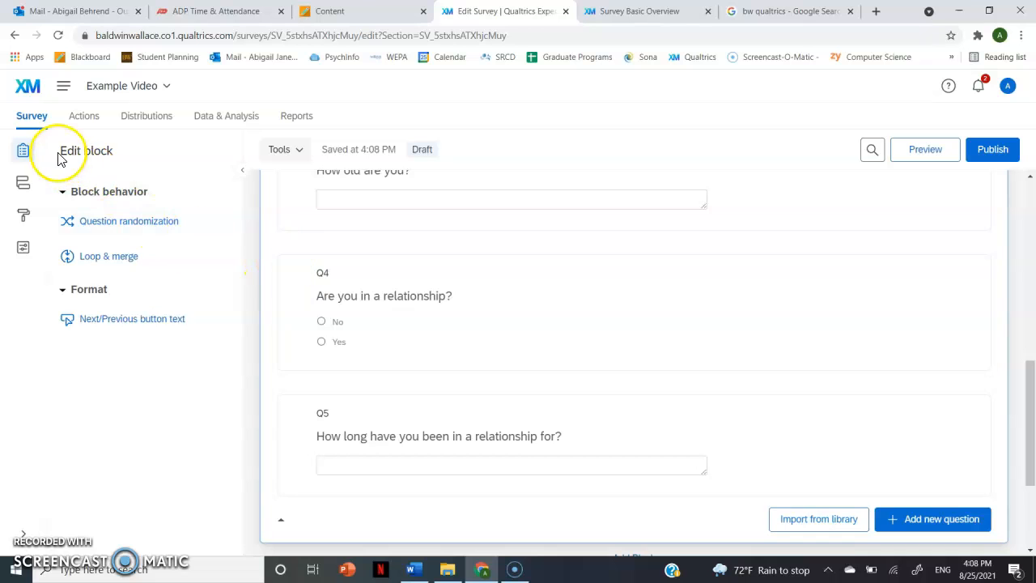
scroll(337, 259, "up", 5)
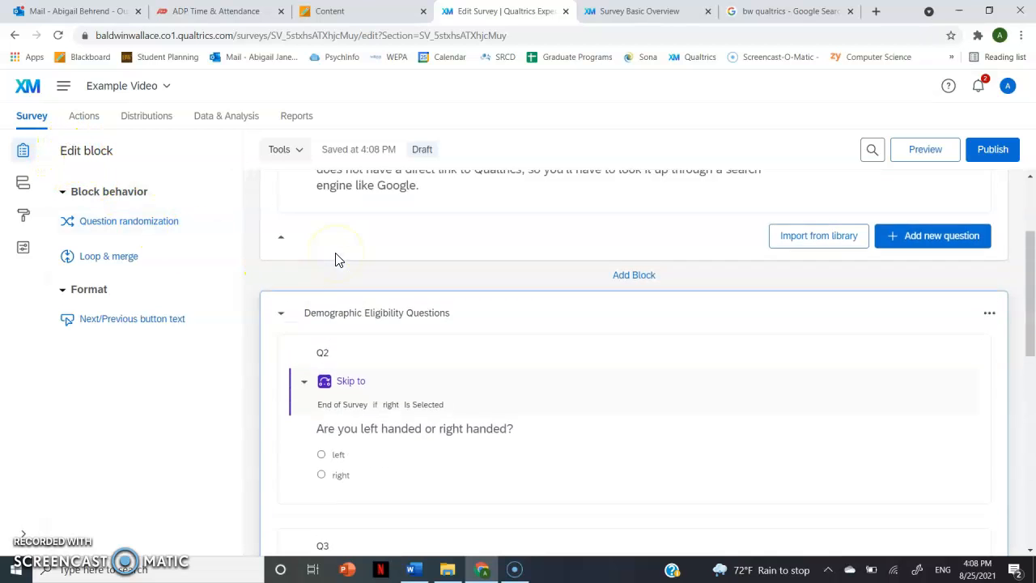
left_click(300, 431)
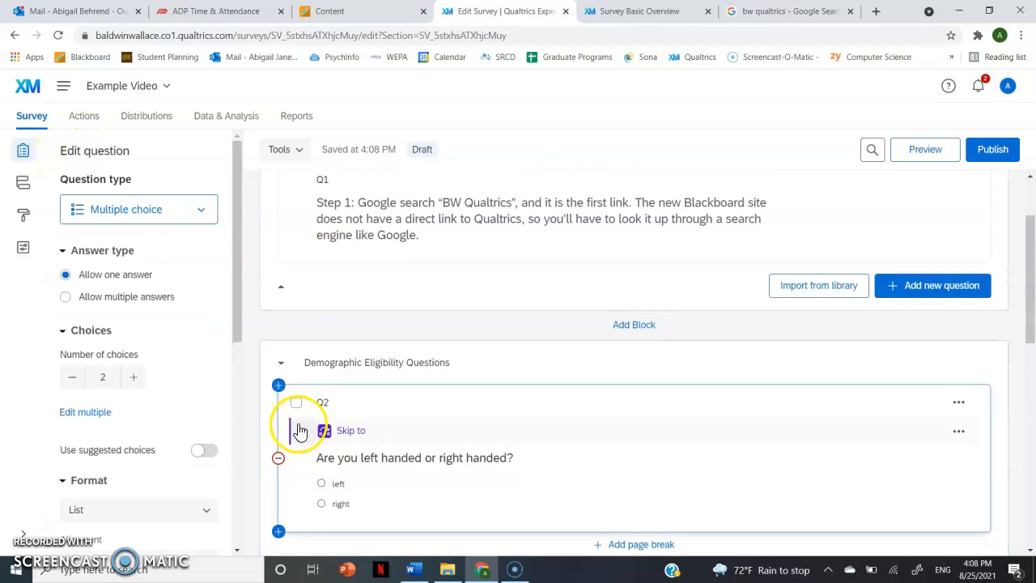
- Add skip logic to the "Are you in a relationship?" question that skips to End of Survey if "No" Is Selected
scroll(361, 416, "down", 3)
scroll(360, 416, "down", 1)
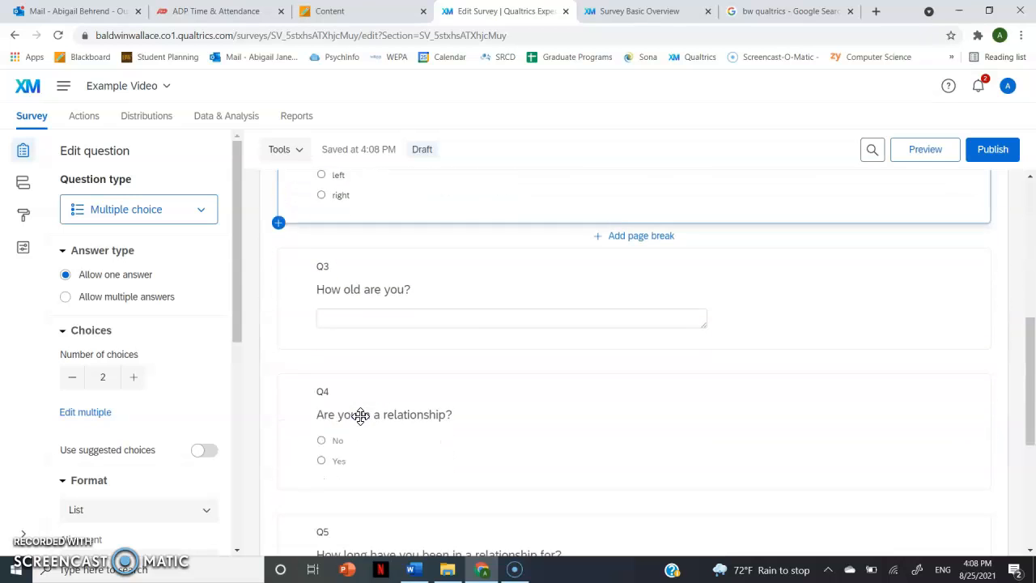
left_click(313, 345)
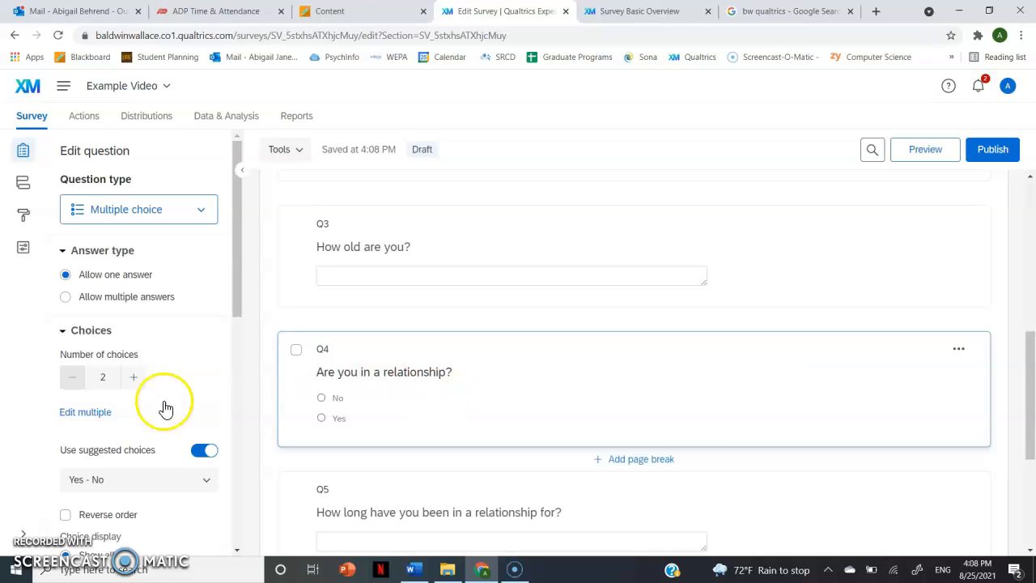
scroll(157, 393, "down", 2)
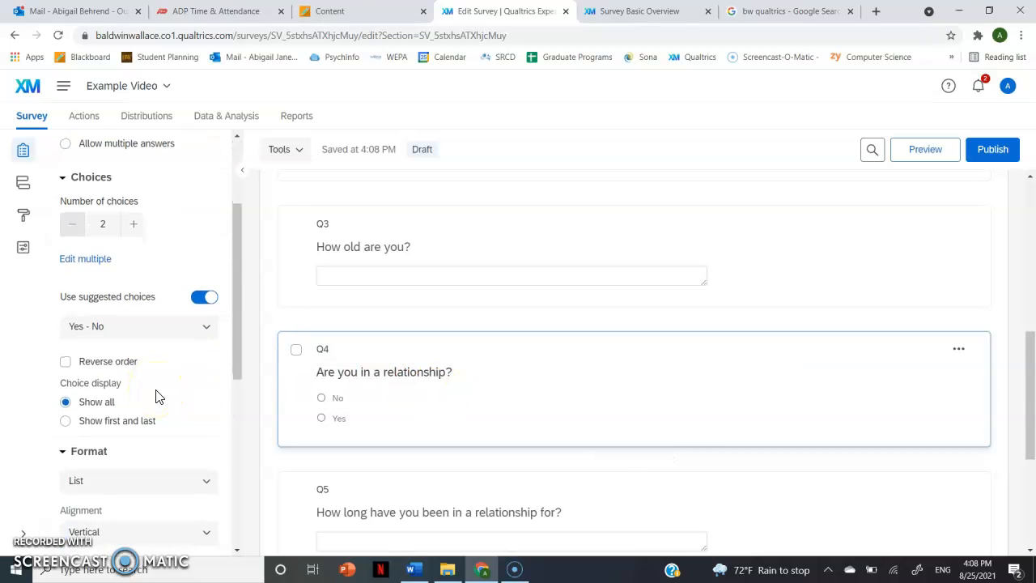
scroll(157, 396, "down", 2)
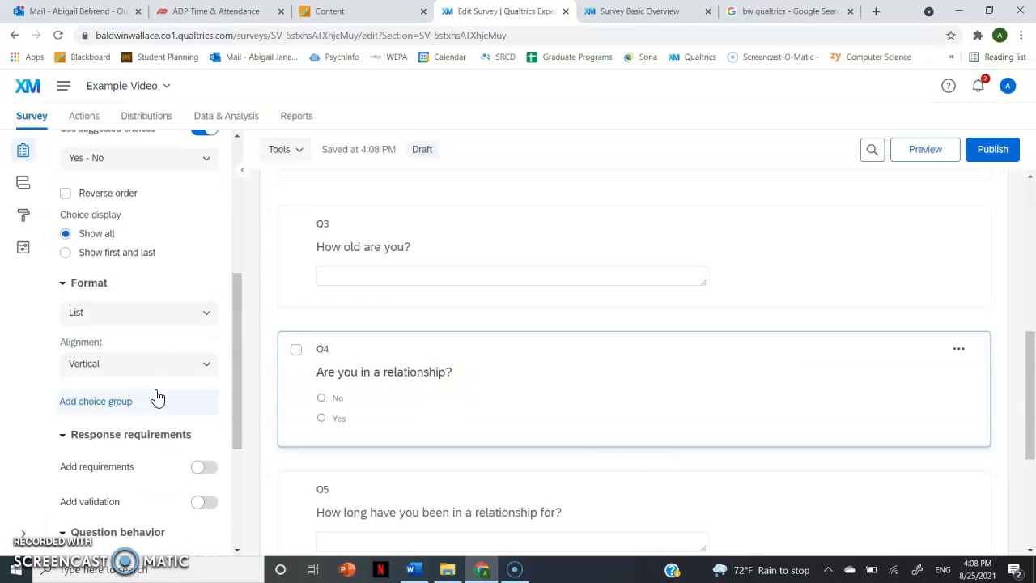
scroll(157, 397, "down", 2)
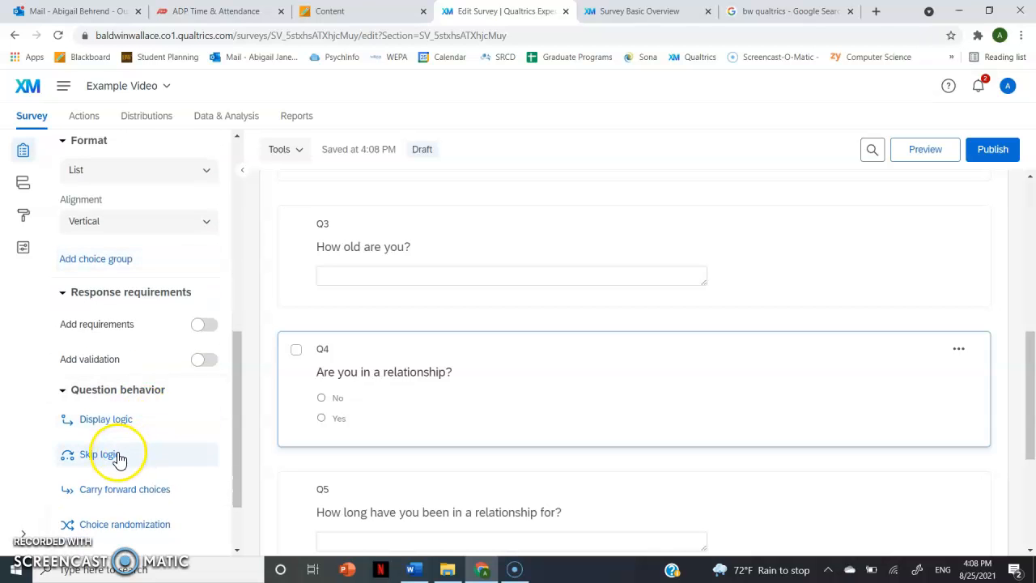
left_click(126, 456)
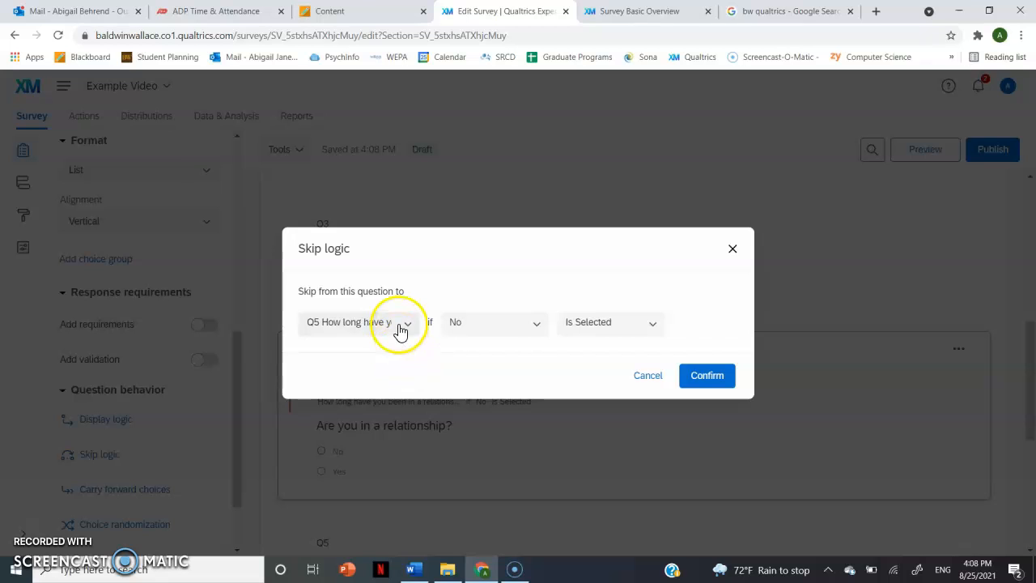
left_click(400, 324)
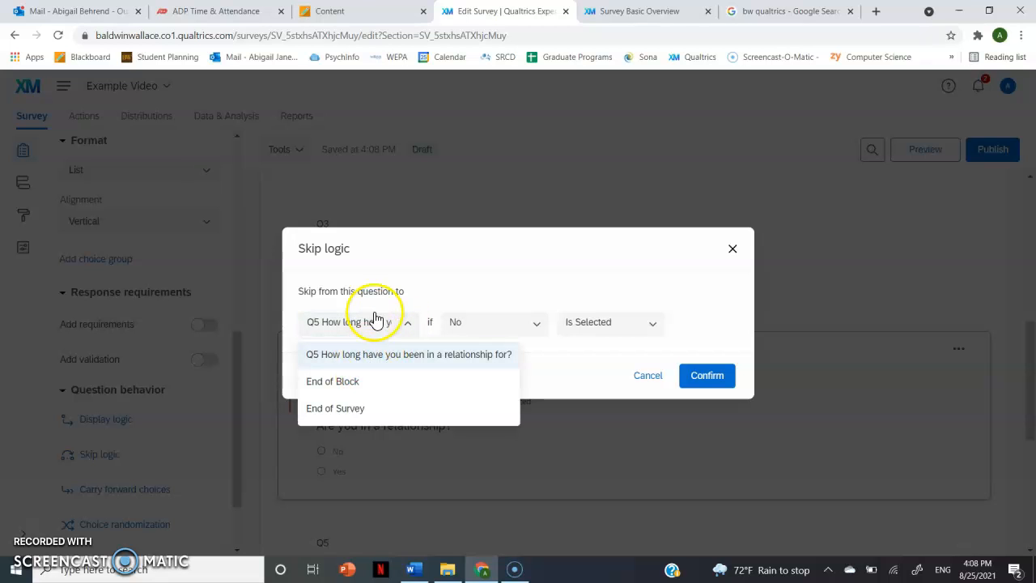
left_click(340, 384)
left_click(339, 407)
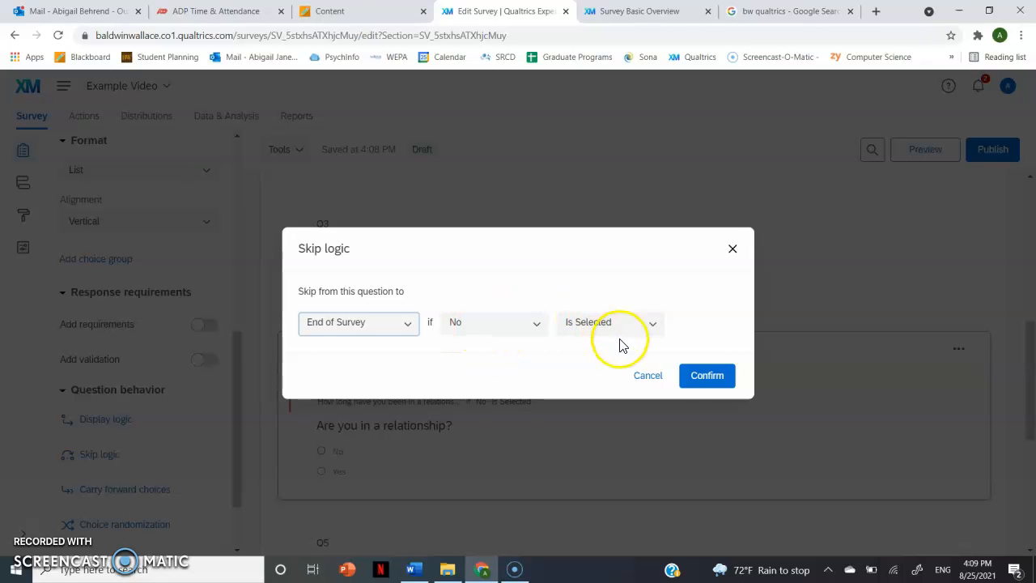
left_click(704, 382)
left_click(380, 374)
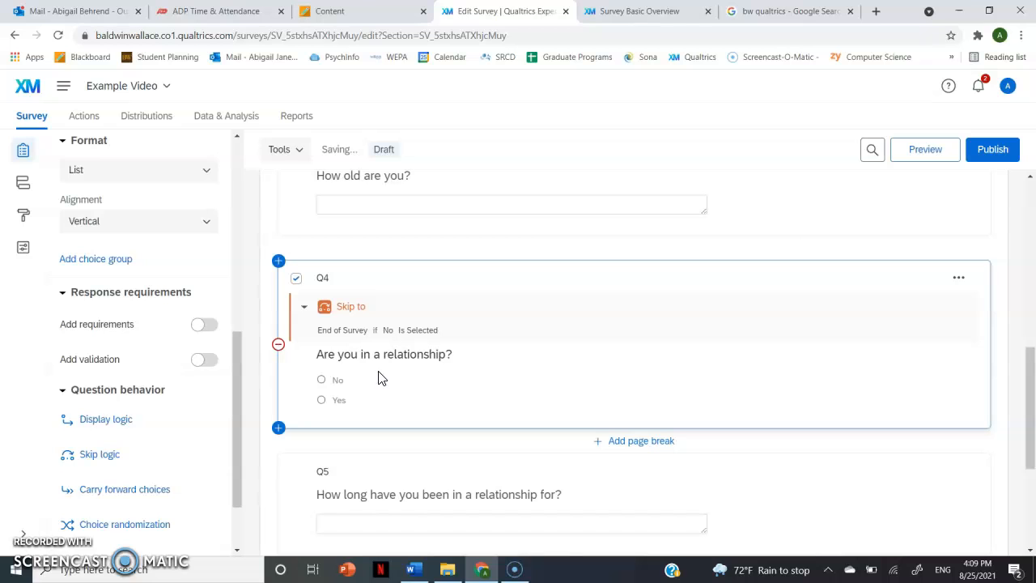
- Add display logic to the relationship length question so it shows only if "Yes" Is Selected for "Are you in a relationship?"
left_click_drag(300, 398, 301, 509)
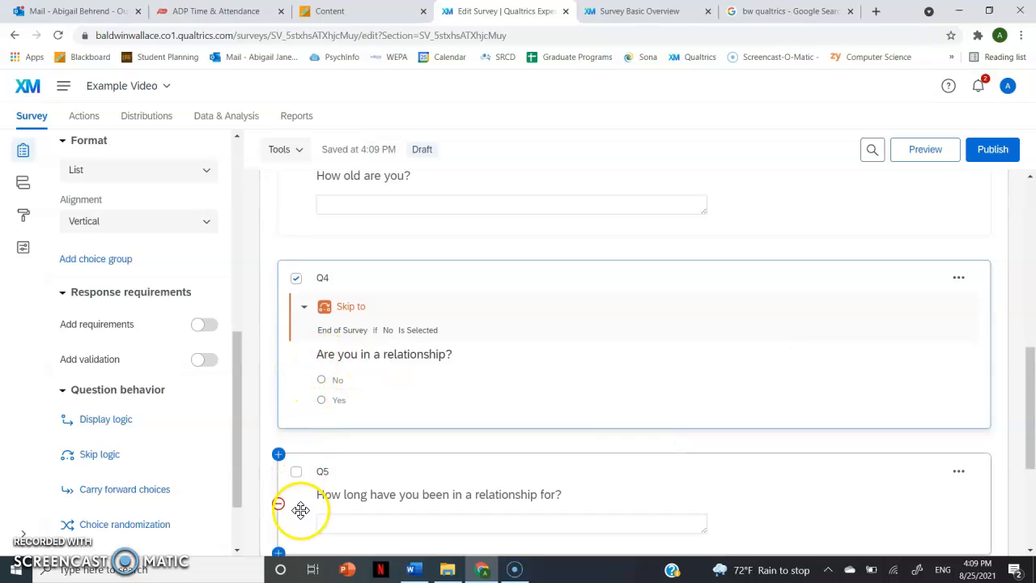
left_click(301, 509)
left_click(405, 493)
scroll(405, 493, "down", 2)
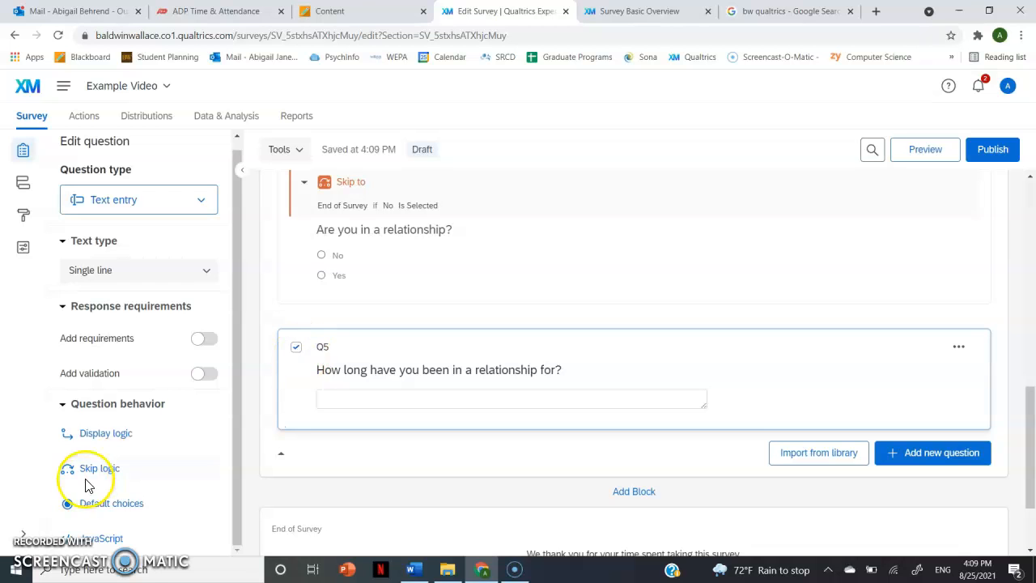
left_click(127, 433)
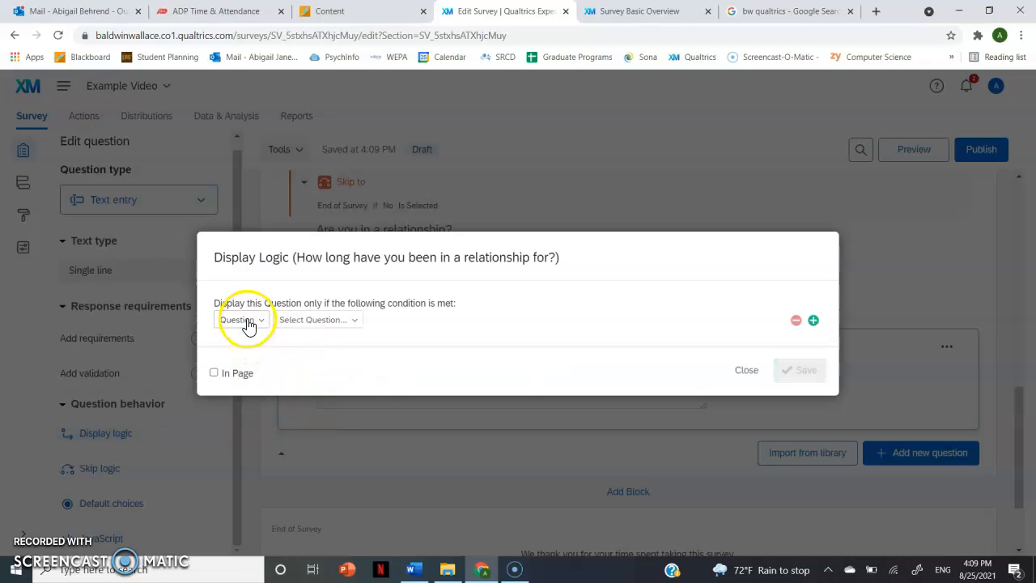
left_click(315, 324)
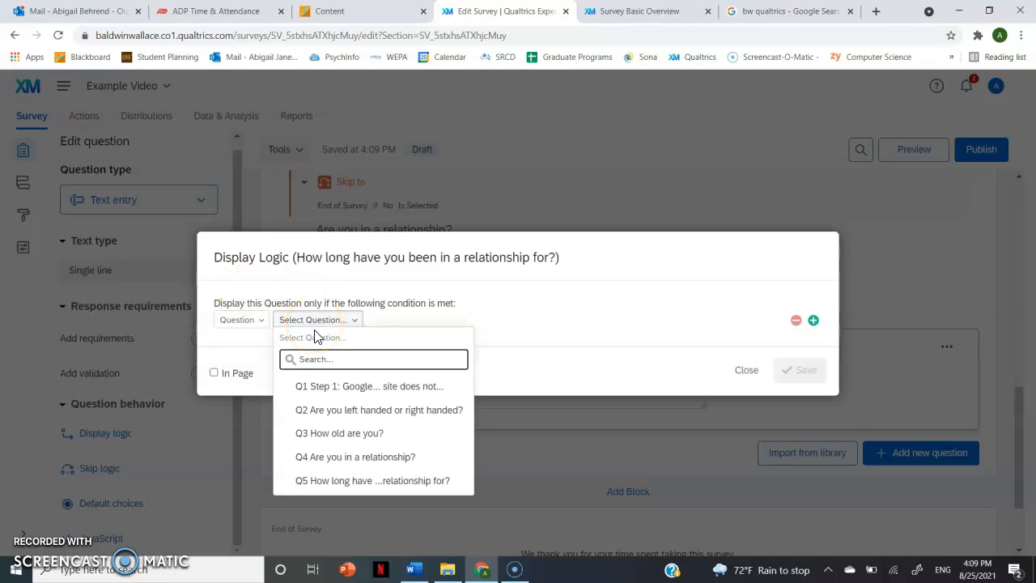
left_click(330, 461)
left_click(468, 321)
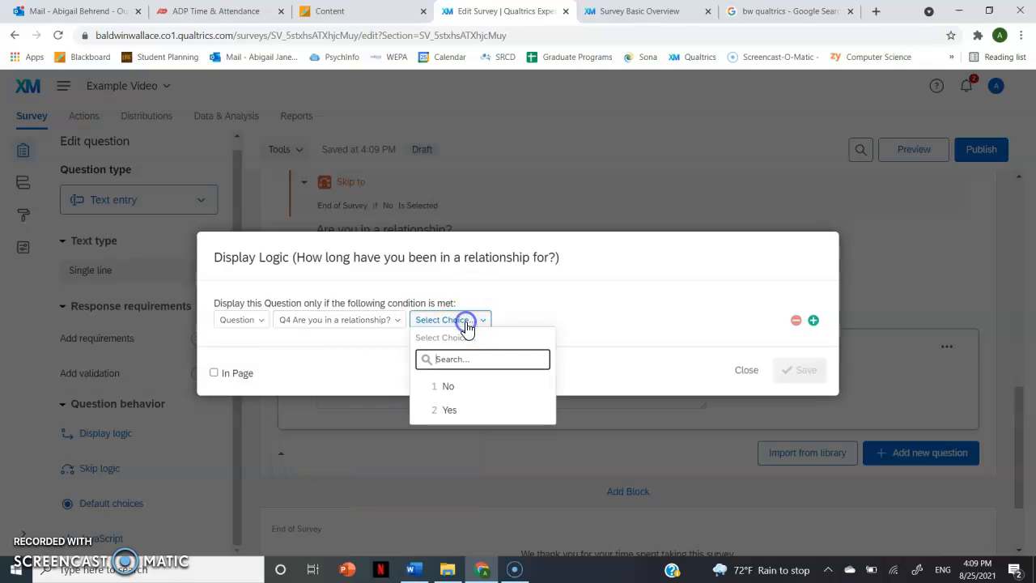
left_click(451, 415)
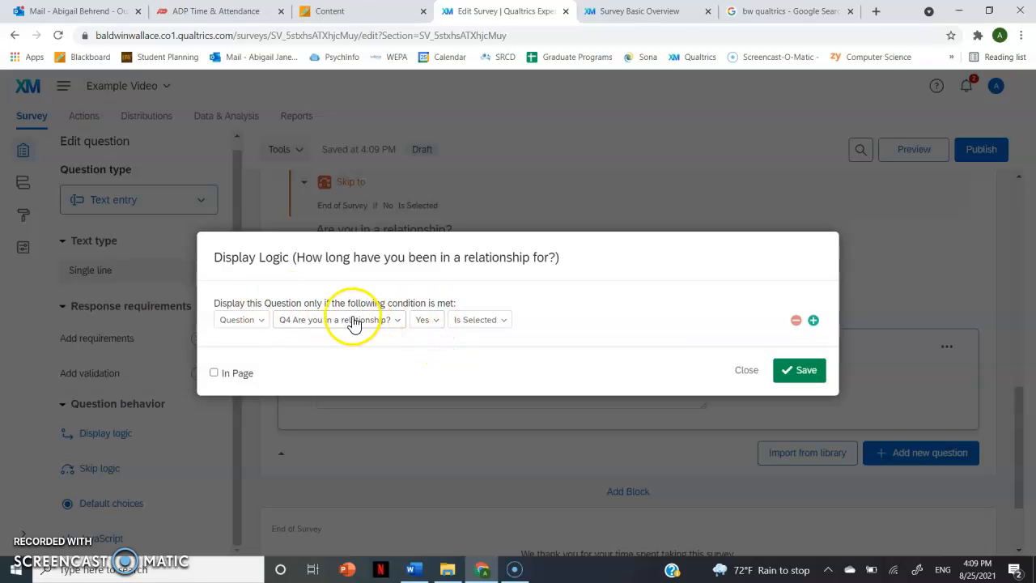
left_click(793, 375)
- Add a new block below the demographic eligibility questions and name it "Attachment"
scroll(503, 366, "down", 2)
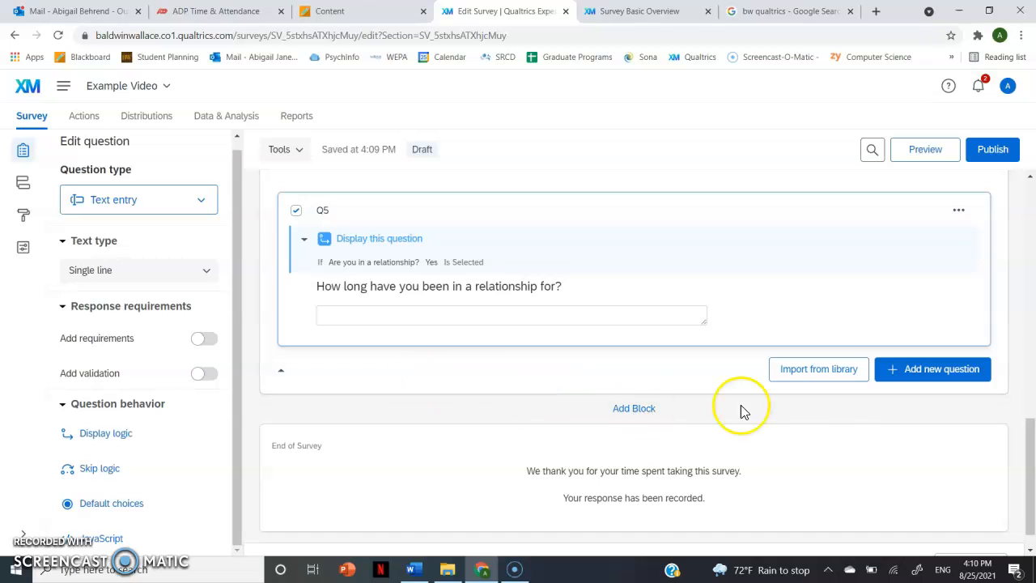
left_click(633, 408)
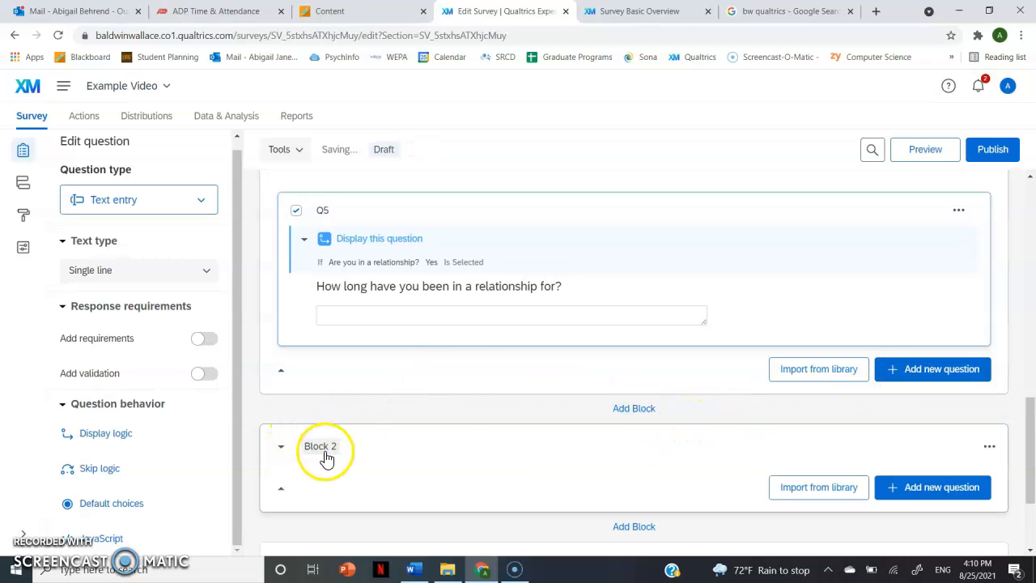
left_click(325, 447)
type("Att")
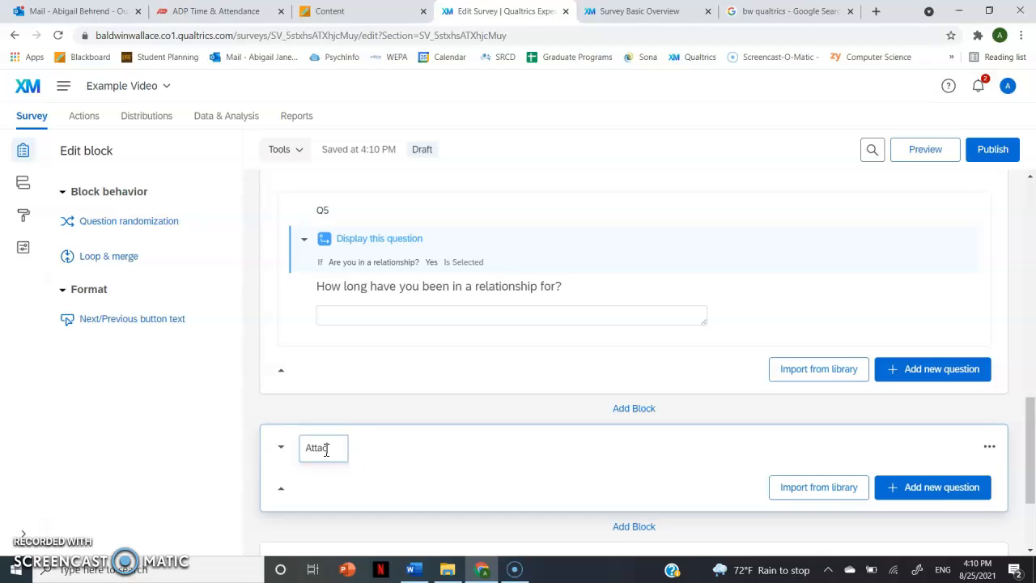
type("achment")
left_click(416, 445)
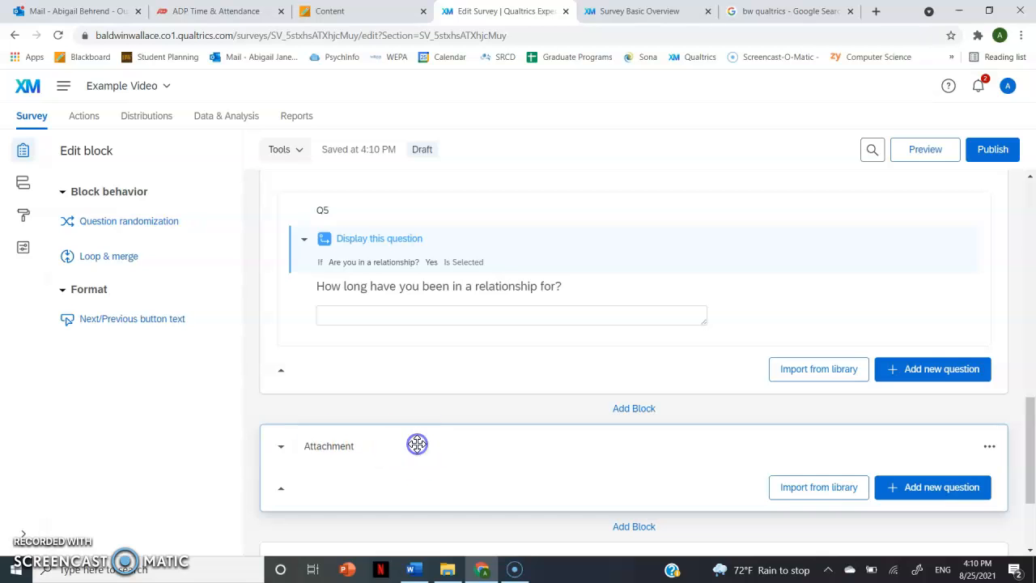
- Add a matrix table question to the Attachment block with the text "Answer all of the following questions:"
left_click(954, 503)
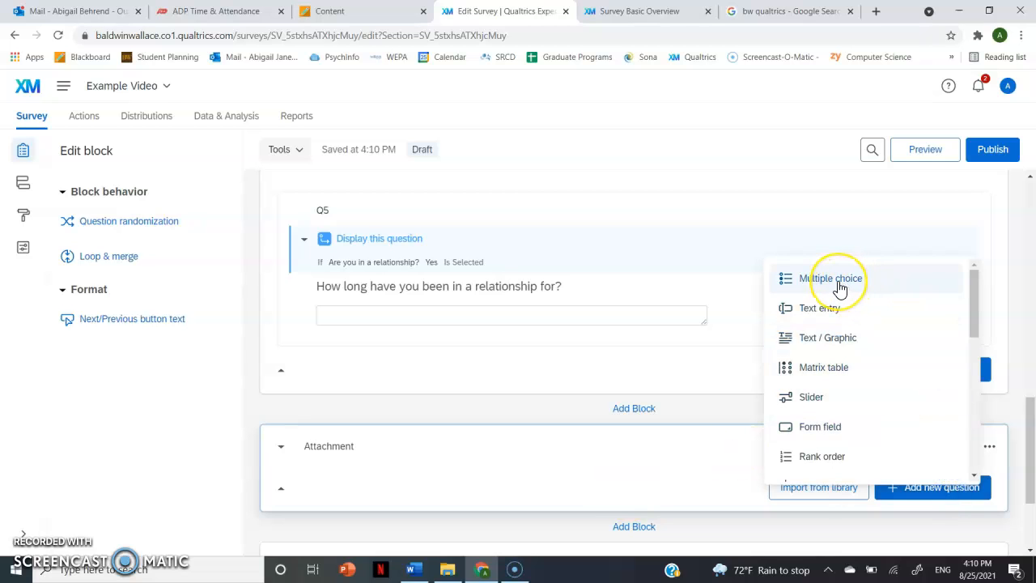
left_click(816, 366)
right_click(479, 433)
type("answ")
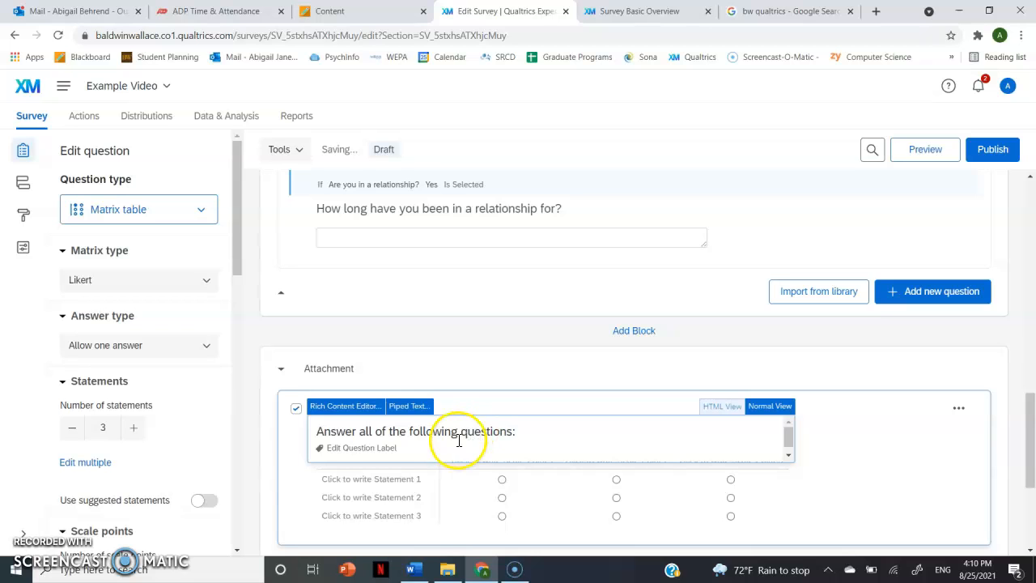
left_click(295, 460)
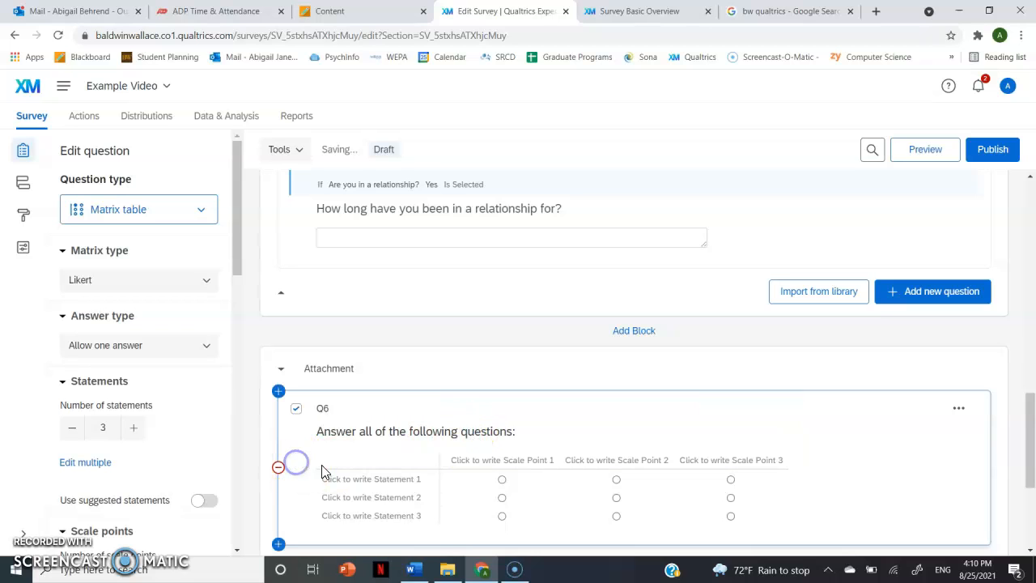
- Set the first statement of the matrix table to "Are you close with your mom?"
left_click(364, 481)
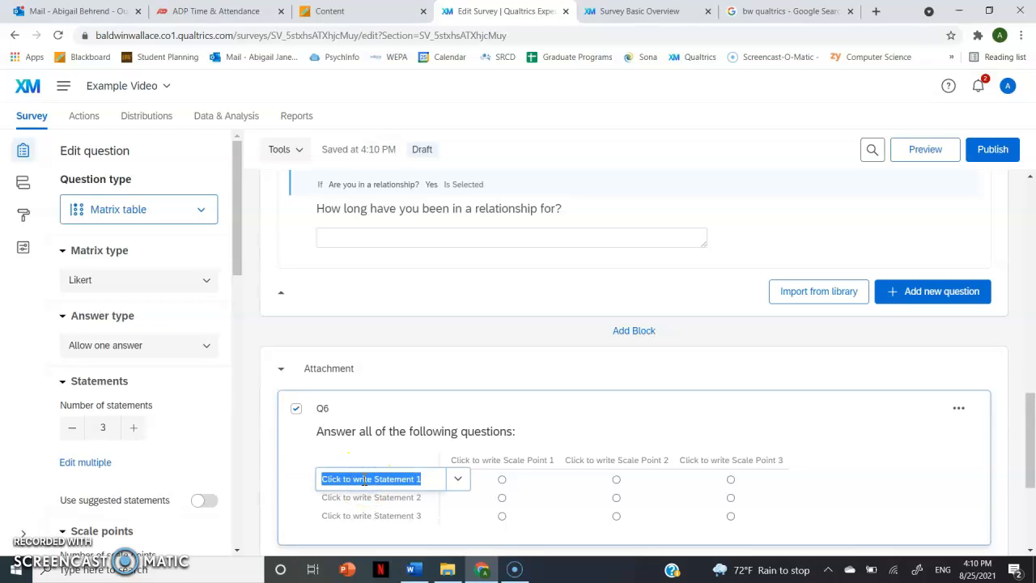
type("Are you close with your mom?")
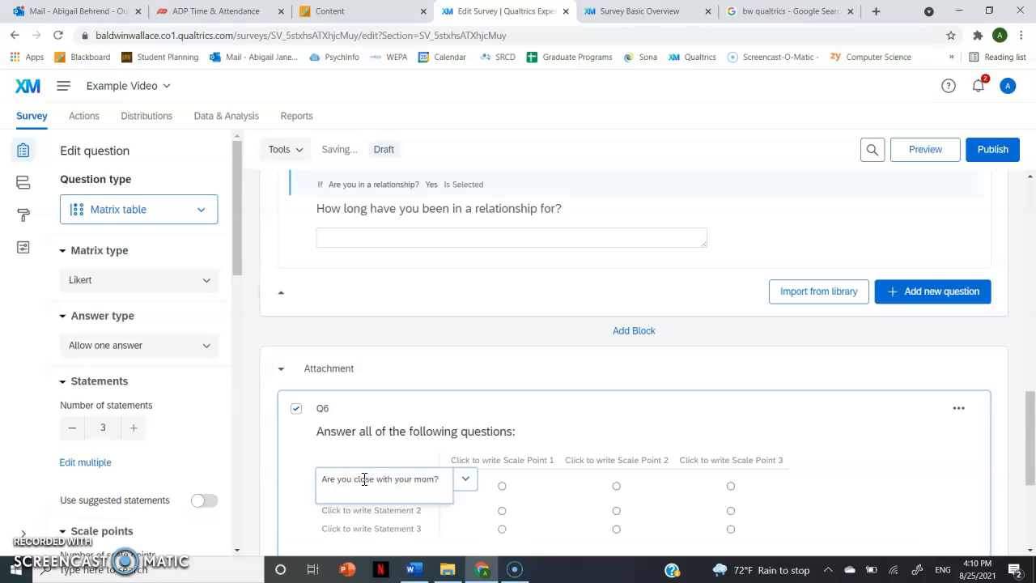
left_click(508, 458)
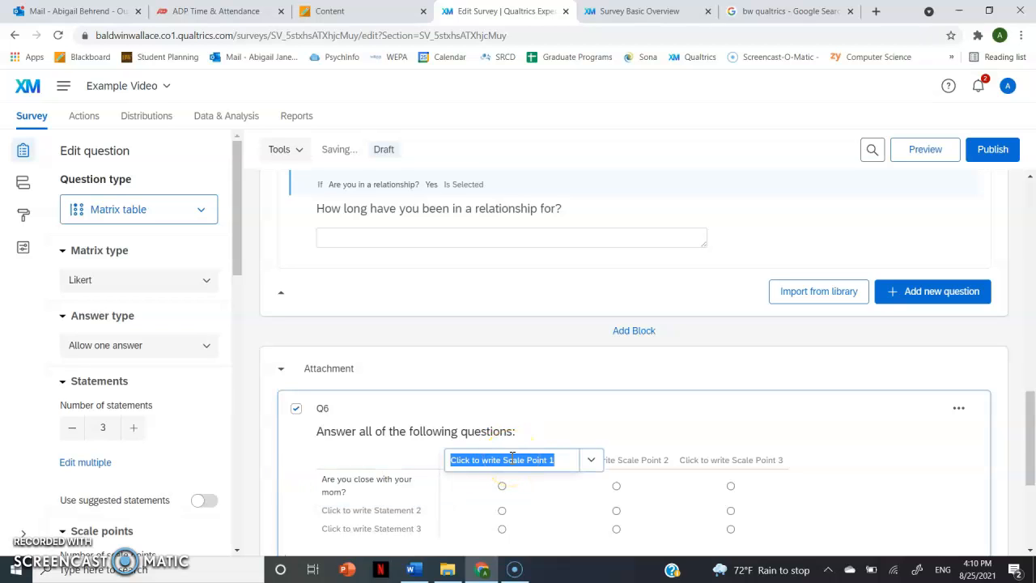
- Review the matrix table's answer type and matrix type options, keeping Allow one answer and Likert
left_click(172, 353)
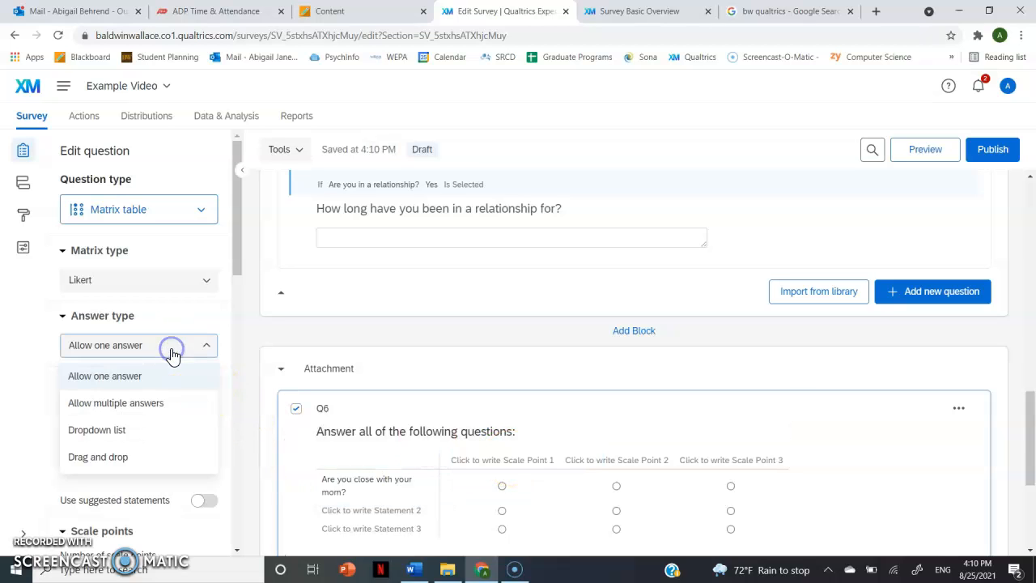
left_click(151, 376)
left_click(166, 283)
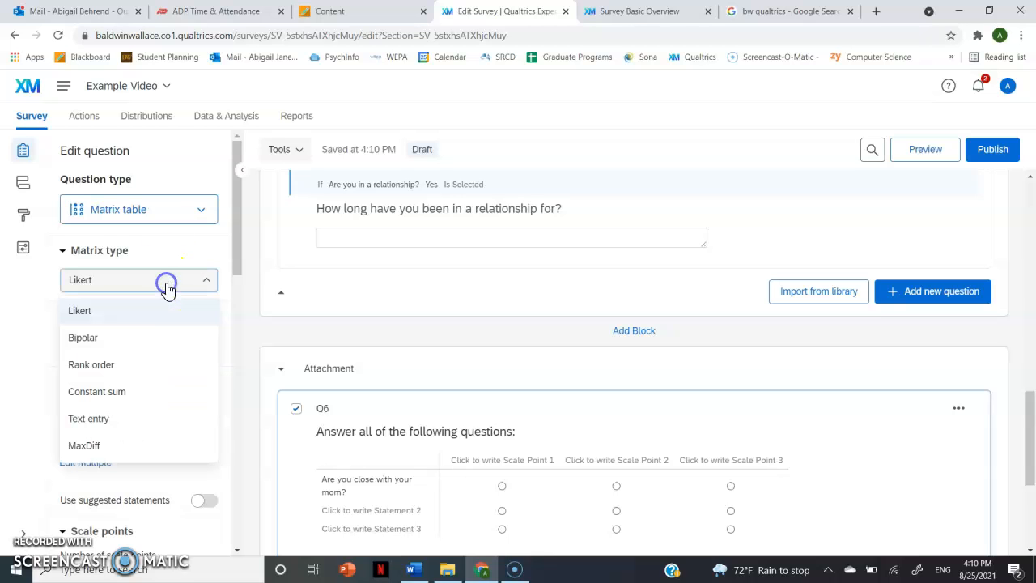
left_click(153, 311)
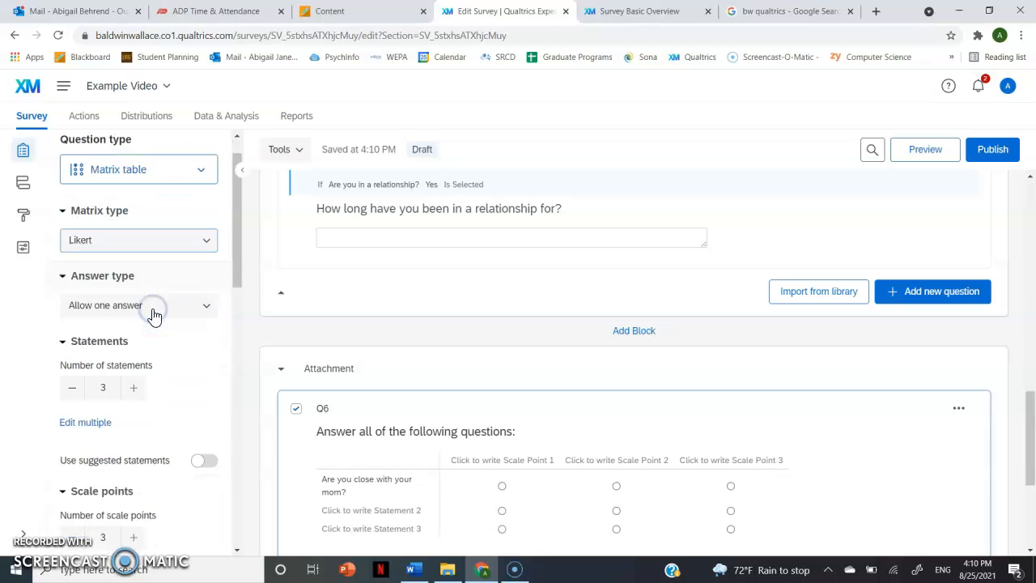
scroll(154, 315, "down", 2)
left_click(134, 287)
left_click(134, 287)
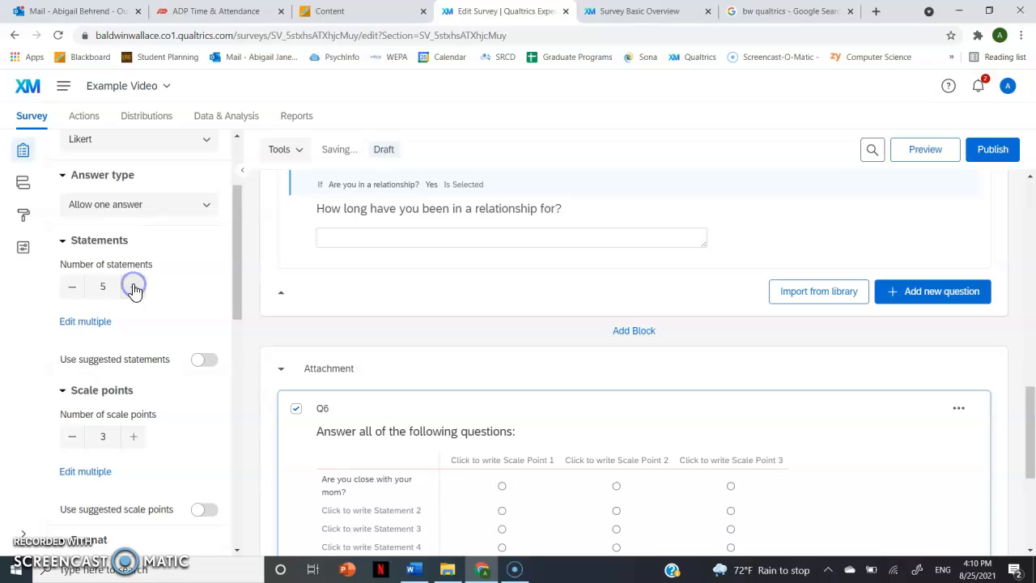
scroll(578, 419, "down", 2)
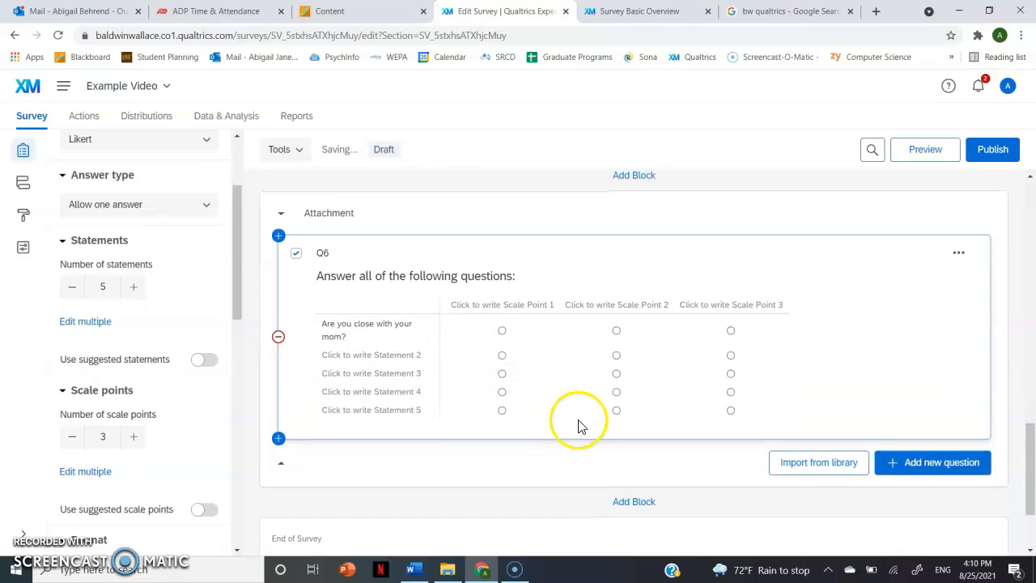
left_click(71, 292)
left_click(71, 291)
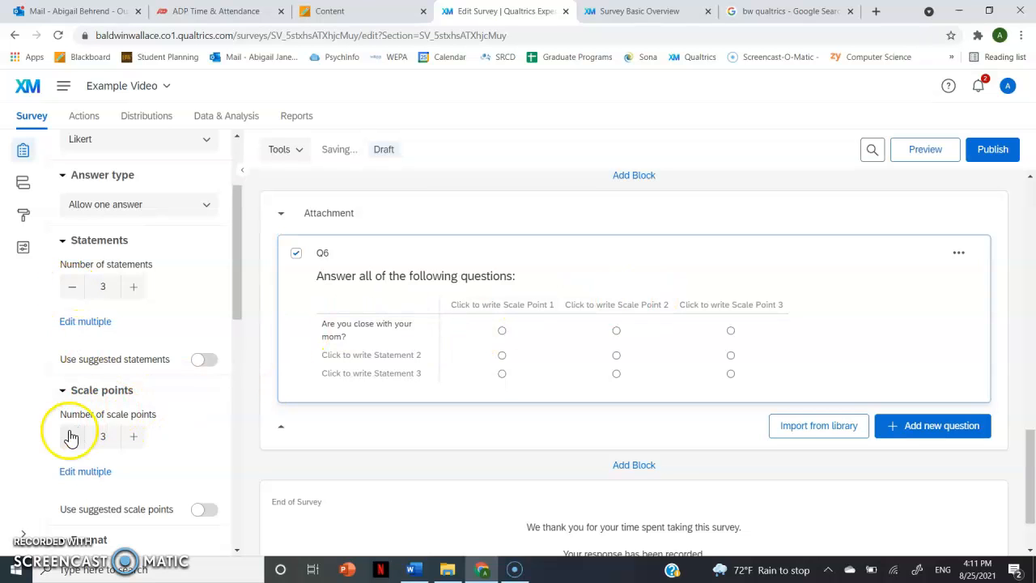
- Set the matrix table to 5 scale points and use the suggested Disagree - Agree scale
left_click(133, 437)
left_click(133, 437)
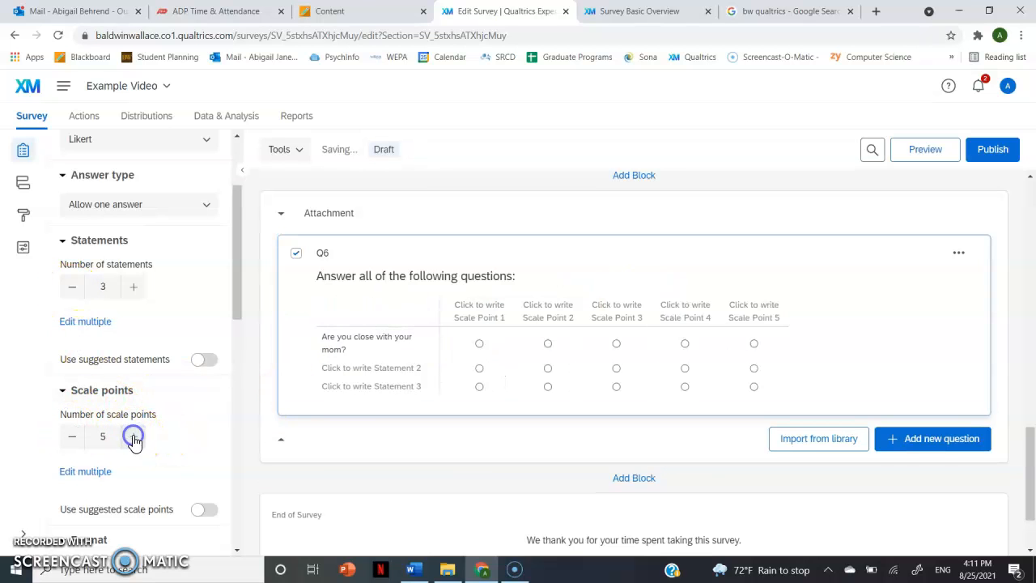
scroll(134, 438, "down", 2)
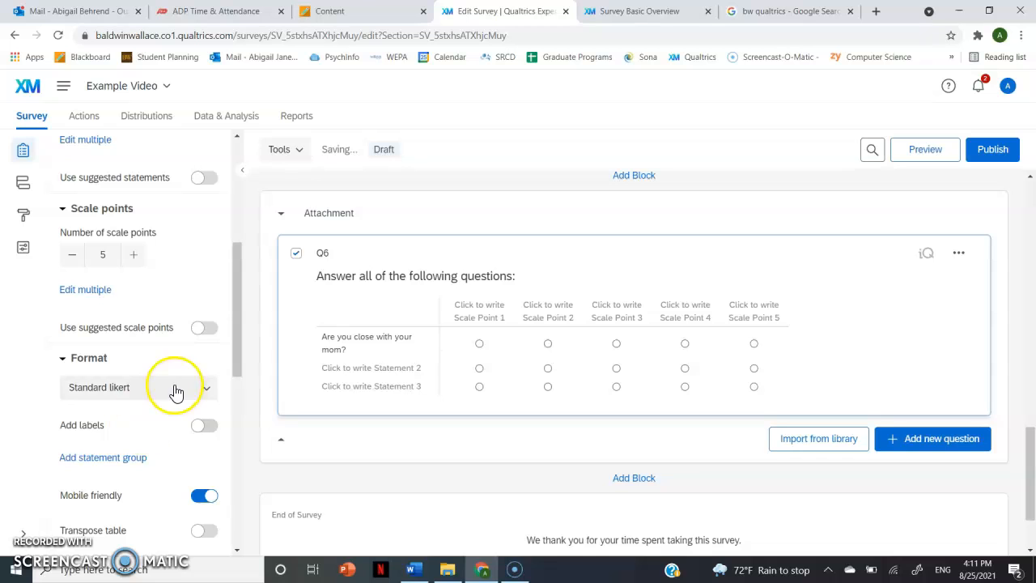
left_click(204, 327)
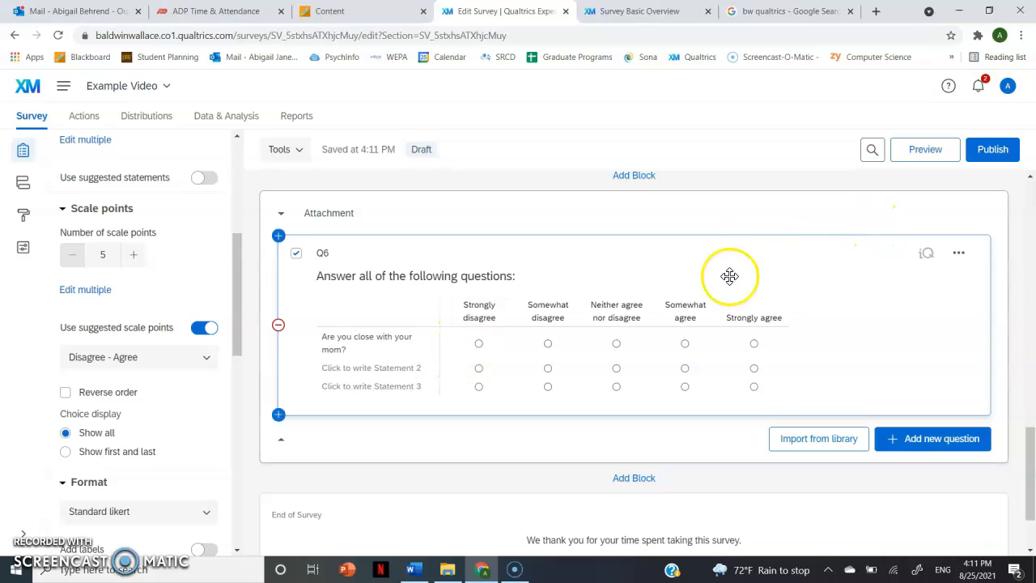
left_click(407, 367)
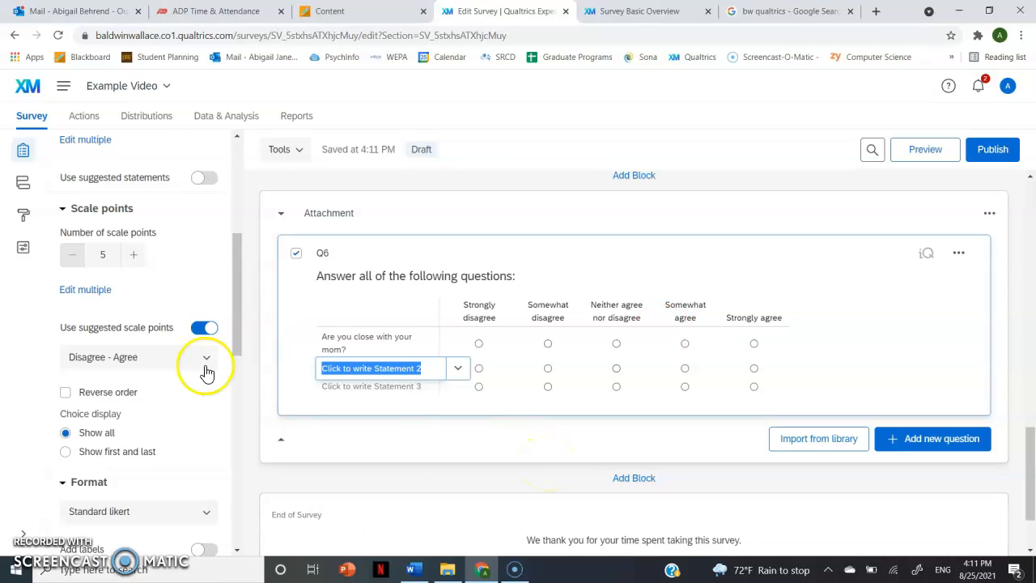
- In the survey flow, move the Attachment block between Informed Consent and Demographic Eligibility Questions
left_click(303, 289)
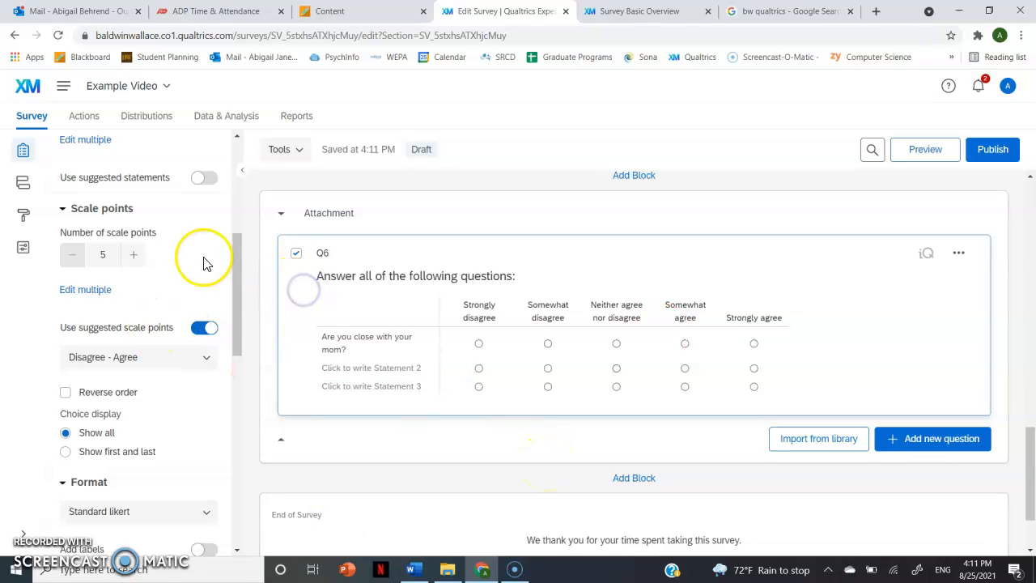
left_click(20, 186)
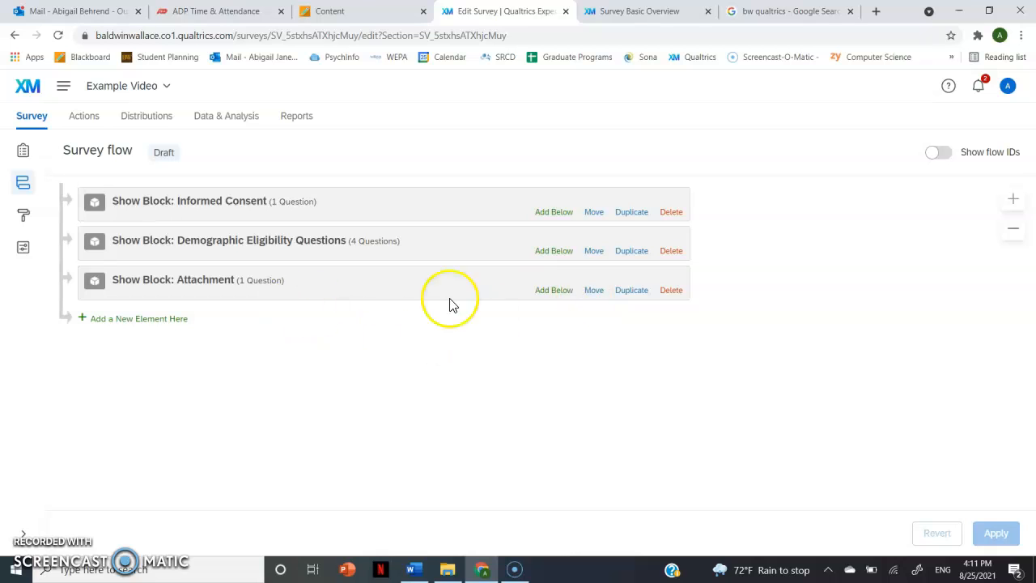
left_click_drag(593, 290, 579, 203)
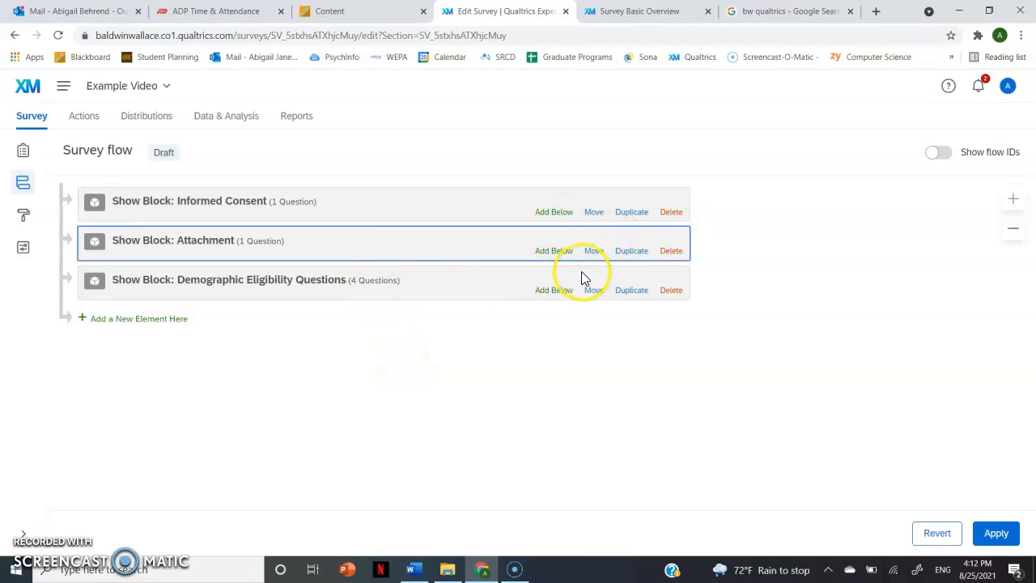
- Move the Attachment block back below Demographic Eligibility Questions and apply the survey flow changes
left_click_drag(592, 250, 596, 314)
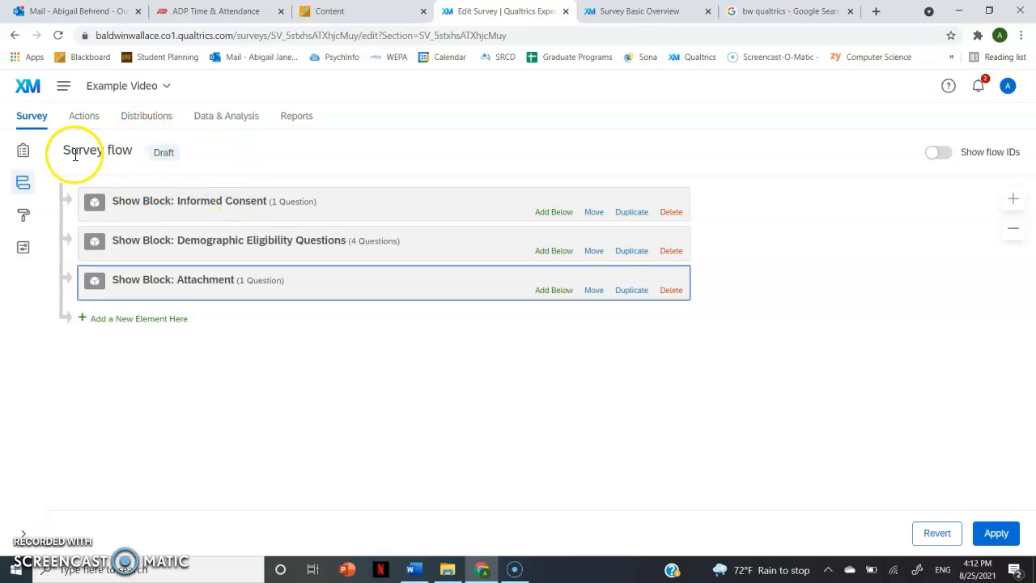
left_click(23, 154)
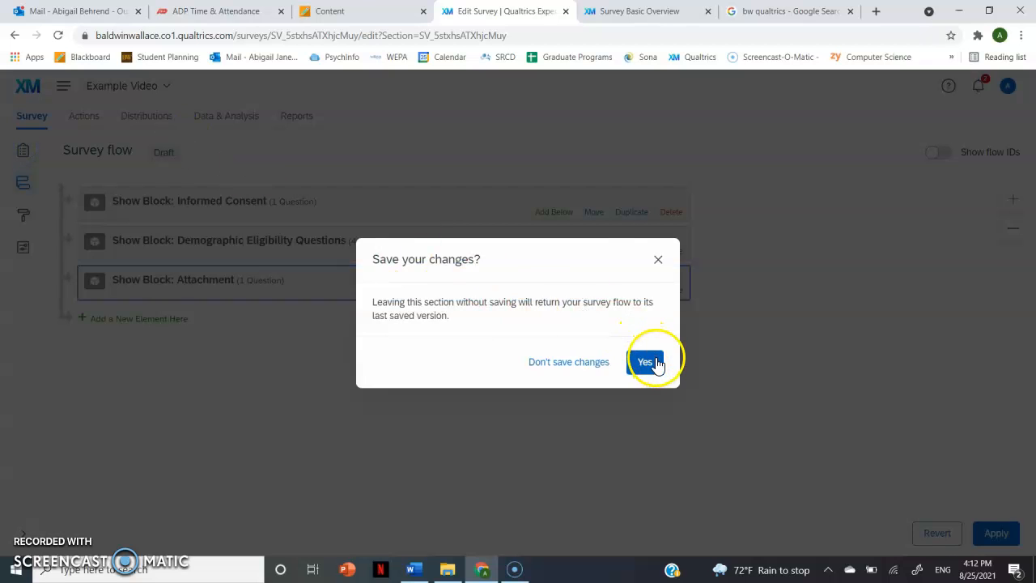
left_click(659, 257)
left_click(997, 533)
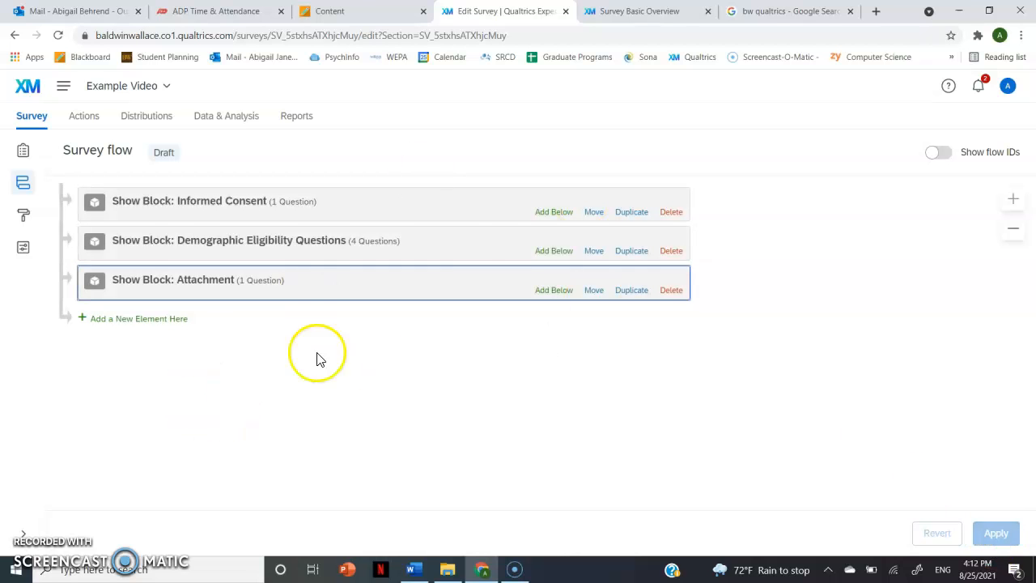
- Return to the survey builder and review the Informed Consent and Demographic Eligibility Questions blocks
left_click(23, 151)
scroll(487, 390, "down", 3)
scroll(487, 390, "up", 10)
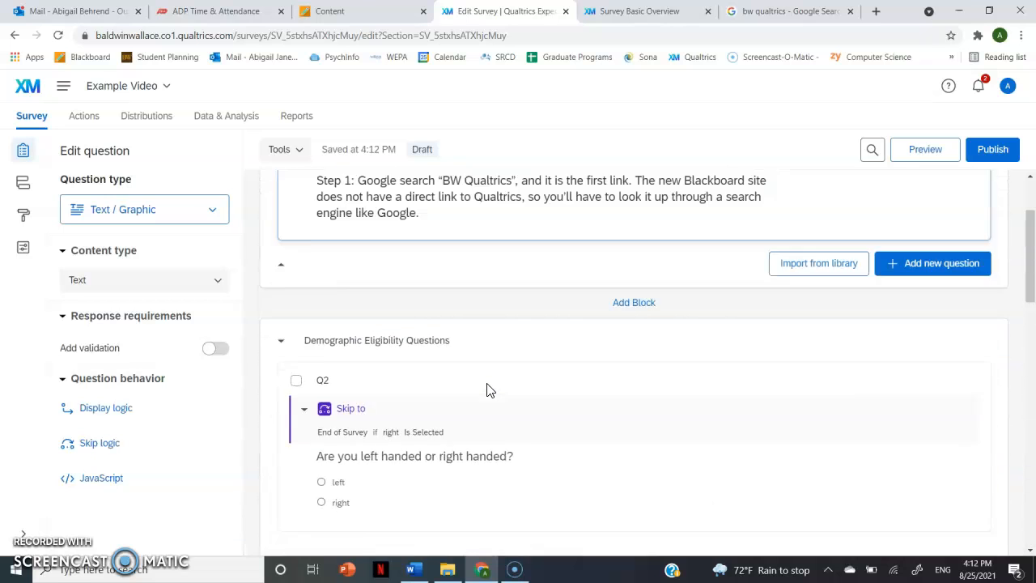
scroll(487, 390, "up", 2)
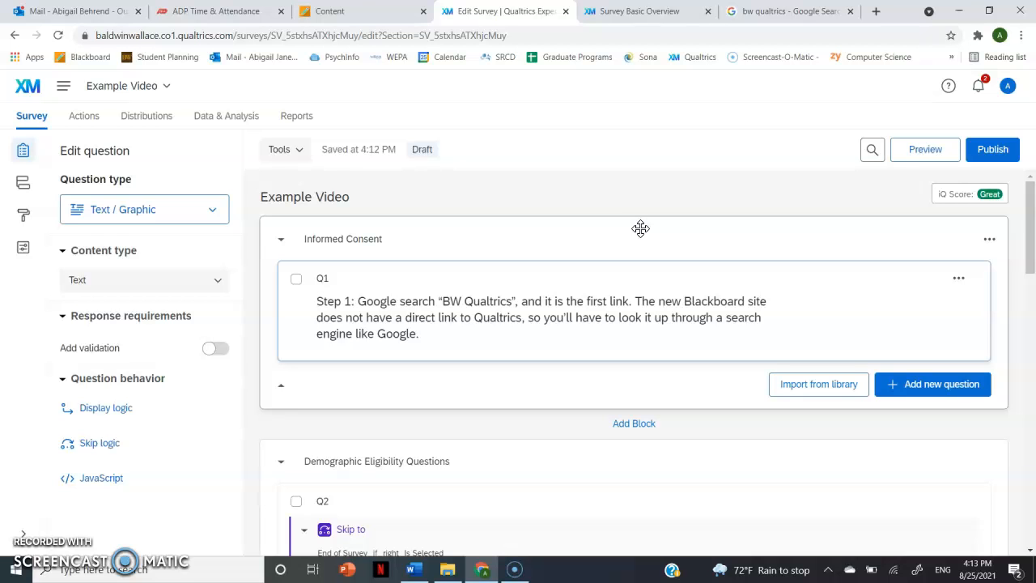
scroll(641, 228, "down", 7)
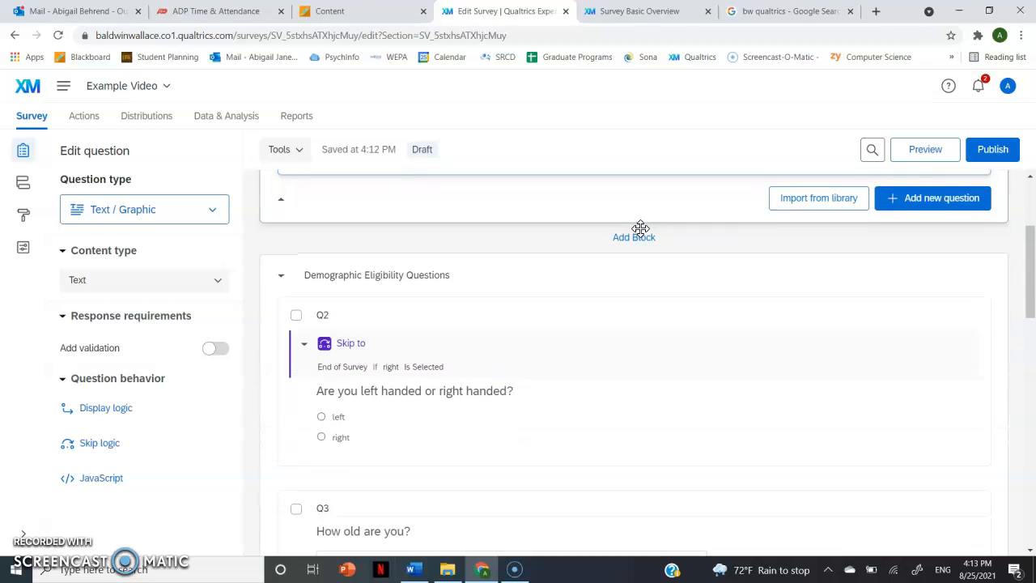
scroll(641, 228, "up", 7)
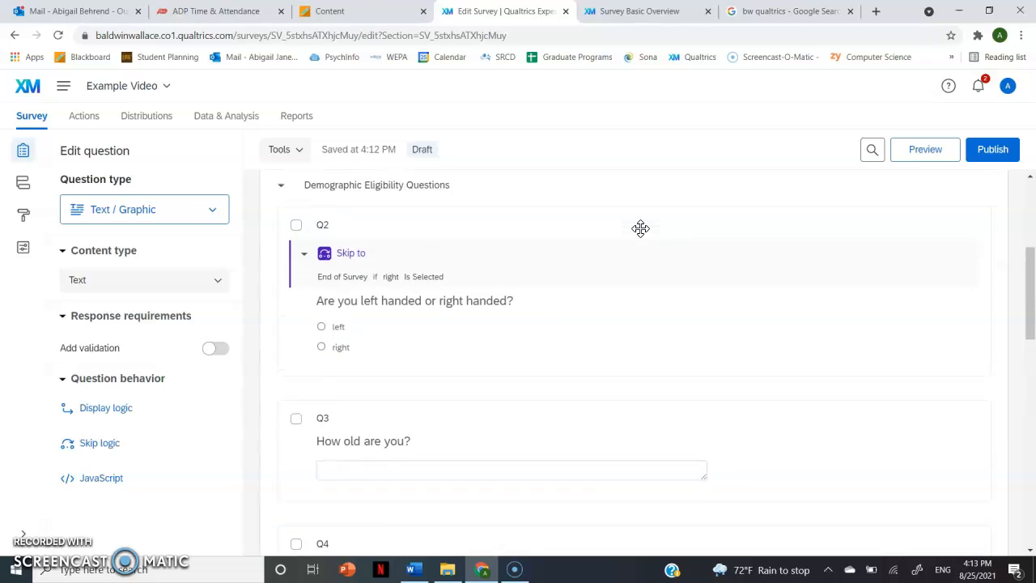
left_click(630, 259)
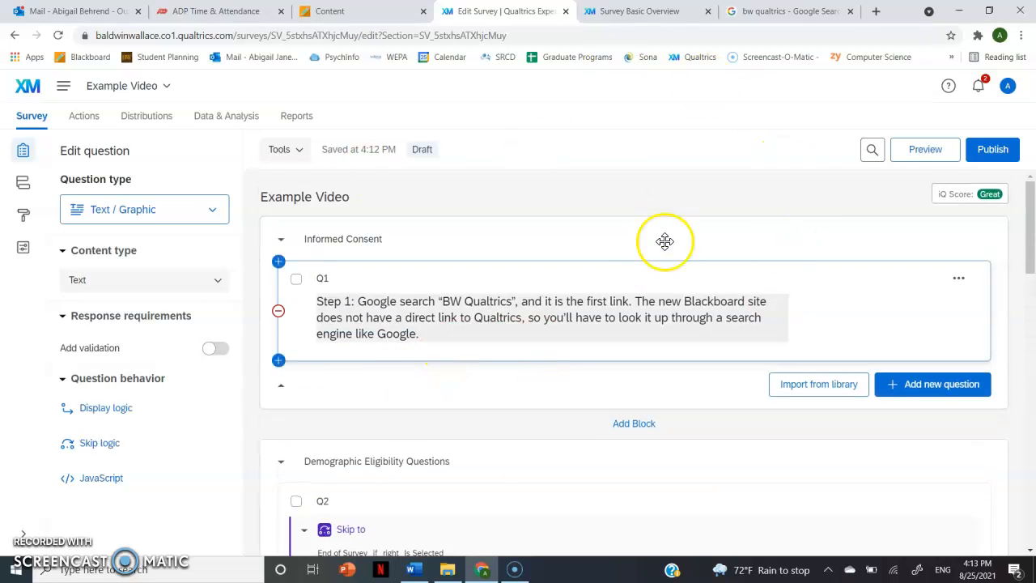